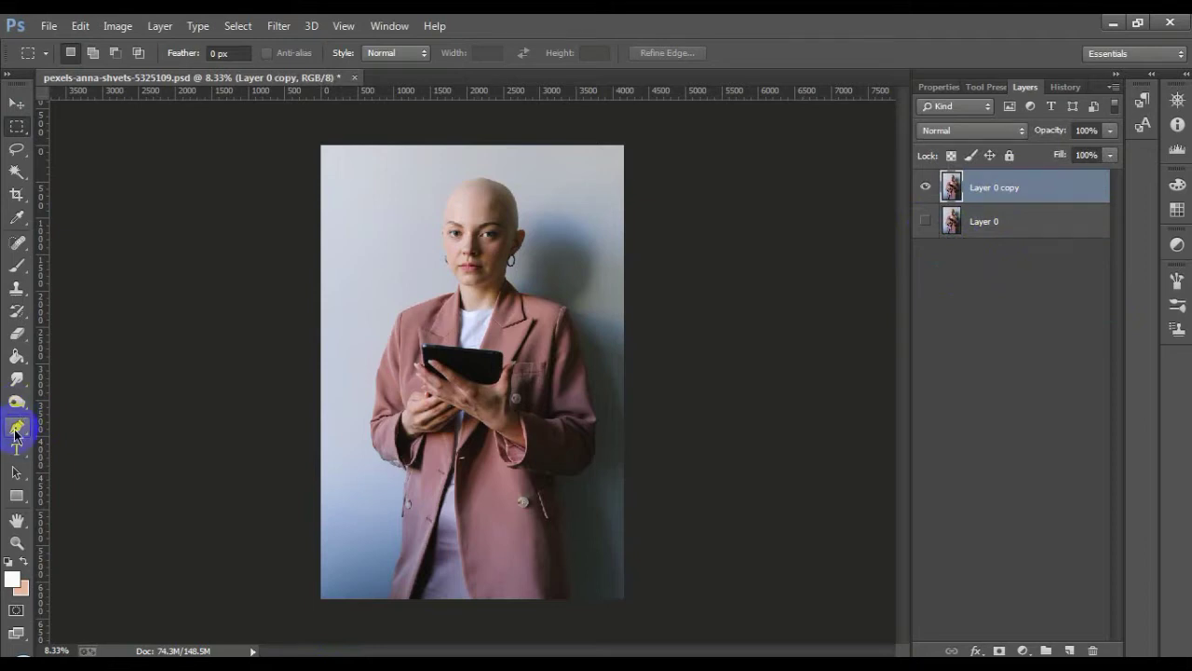
# - Start a Pen tool shape path at the jacket's lower hem with two anchor points and set the shape's stroke to none
pyautogui.hotkey('ctrl', '+')
pyautogui.hotkey('ctrl', '+')
pyautogui.hotkey('ctrl', '+')
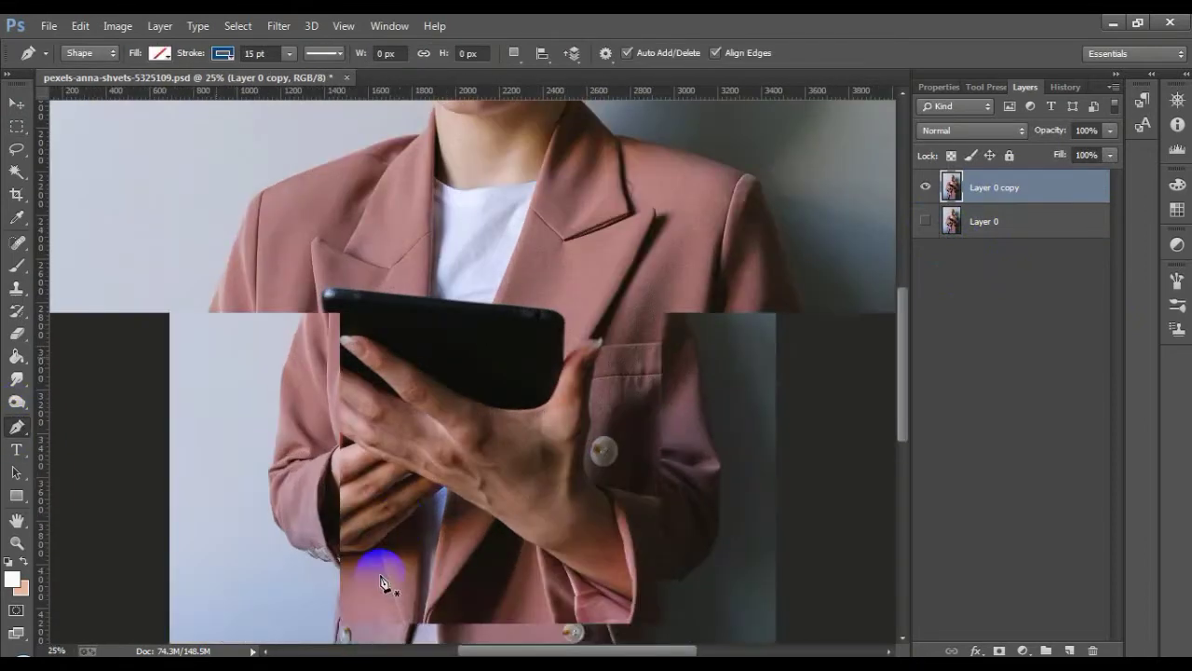
pyautogui.moveTo(386, 583); pyautogui.dragTo(466, 261)
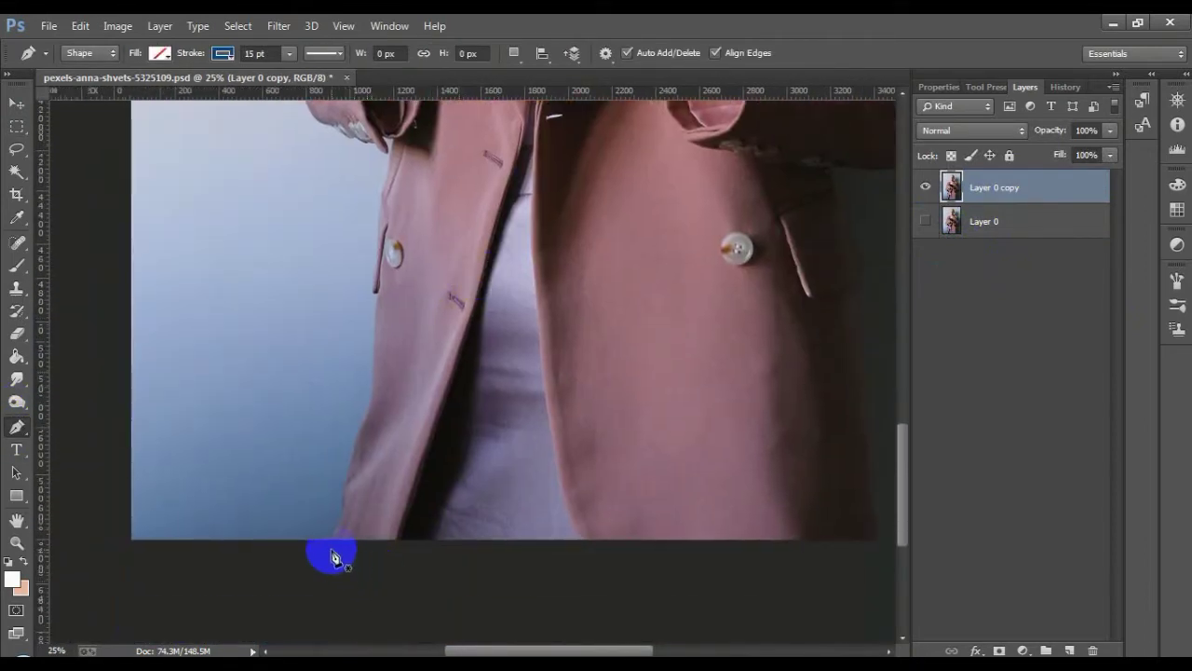
pyautogui.hotkey('ctrl', '+')
pyautogui.hotkey('ctrl', '+')
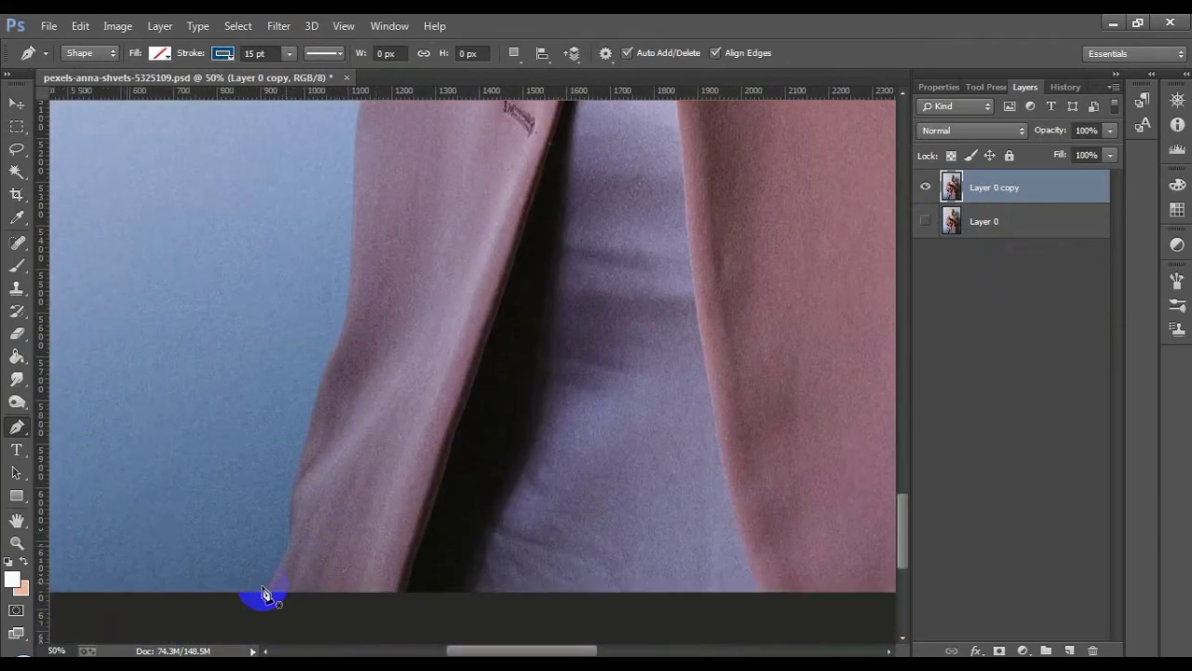
pyautogui.click(266, 593)
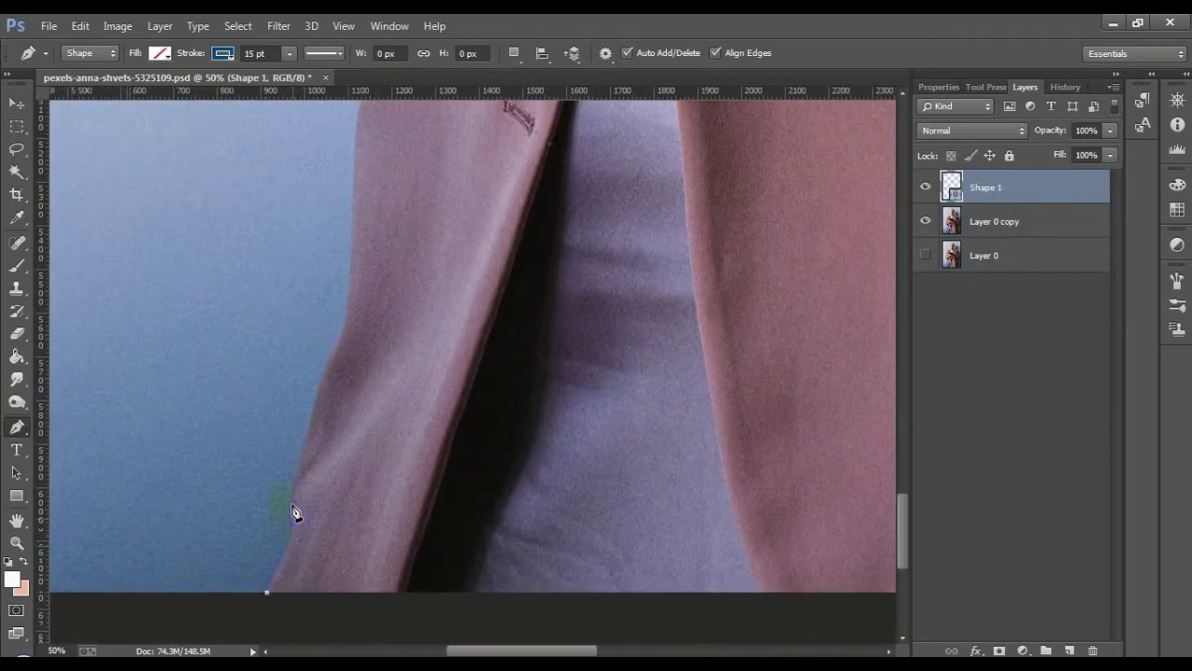
pyautogui.moveTo(292, 503); pyautogui.dragTo(290, 495)
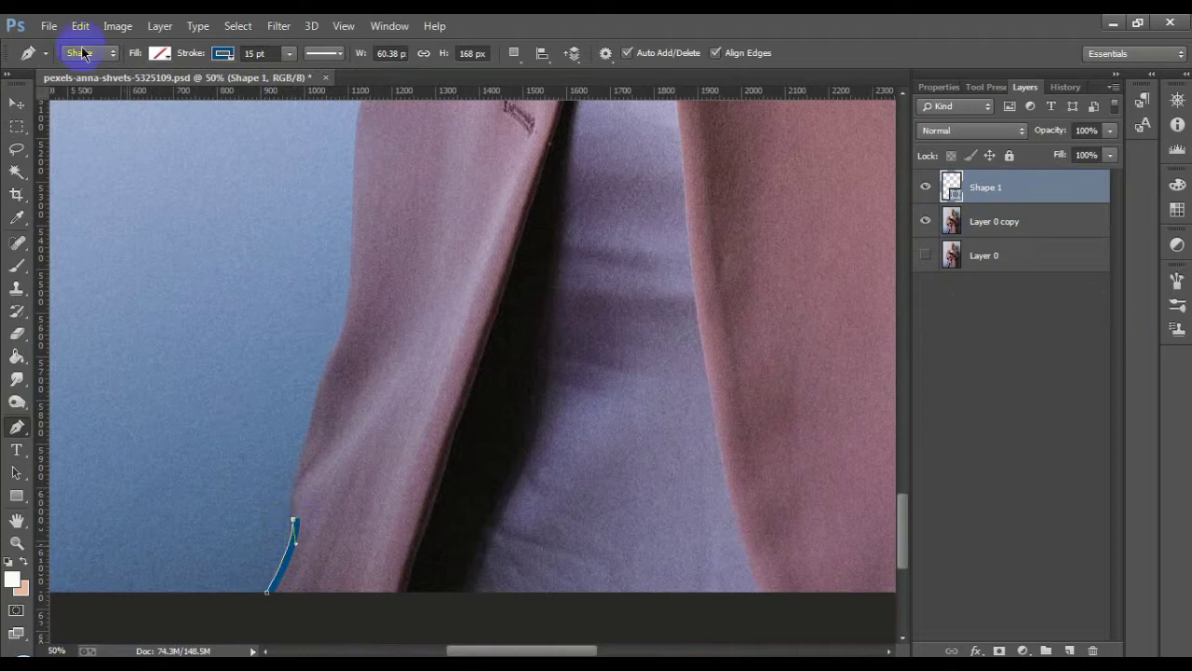
pyautogui.click(222, 53)
pyautogui.click(220, 56)
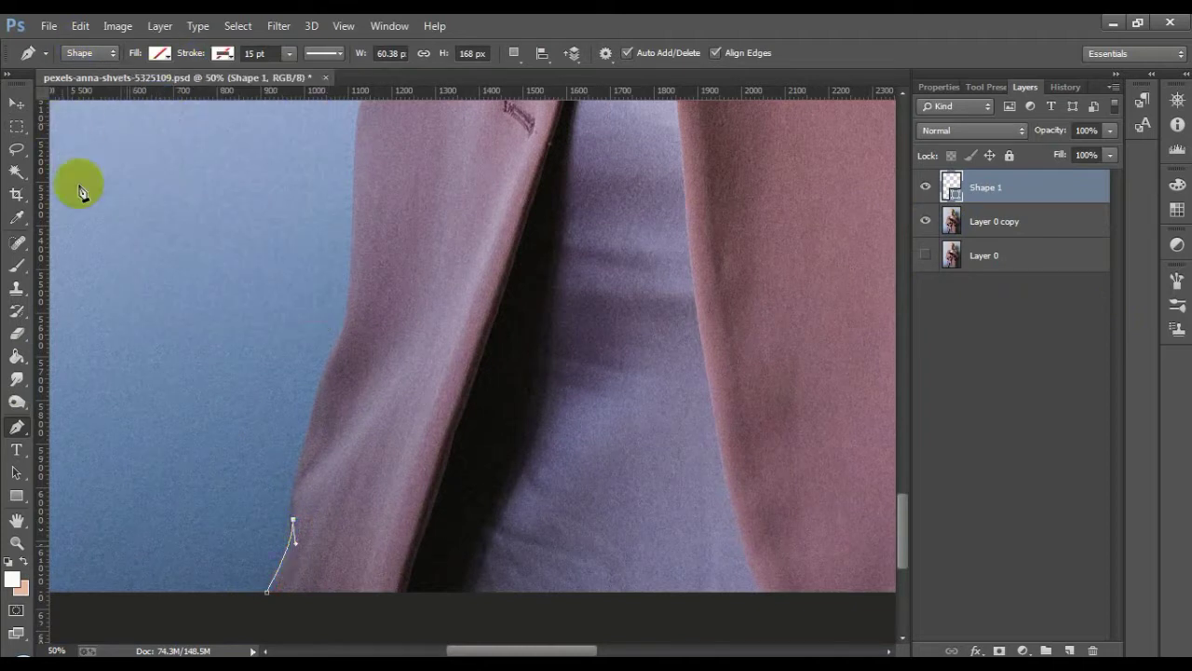
# - Trace the woman's complete outline with the Pen tool, following the jacket and head, and close the path below the photo's lower edge
pyautogui.moveTo(308, 404); pyautogui.dragTo(321, 404)
pyautogui.hotkey('ctrl', 'z')
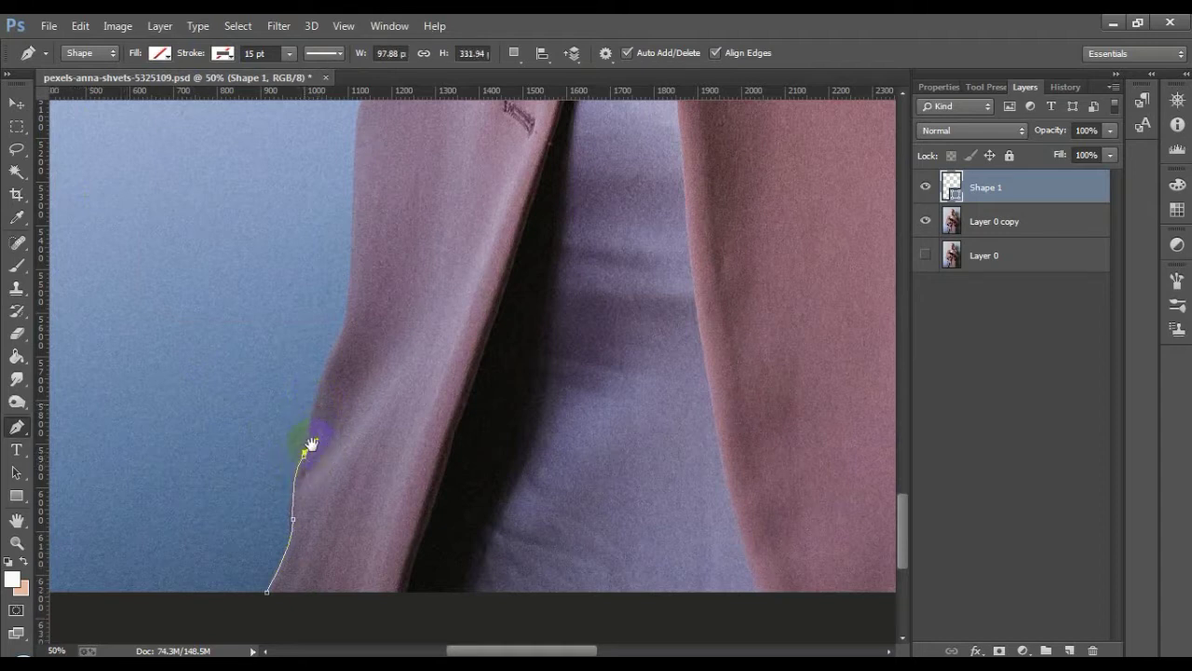
pyautogui.moveTo(309, 427); pyautogui.dragTo(252, 477)
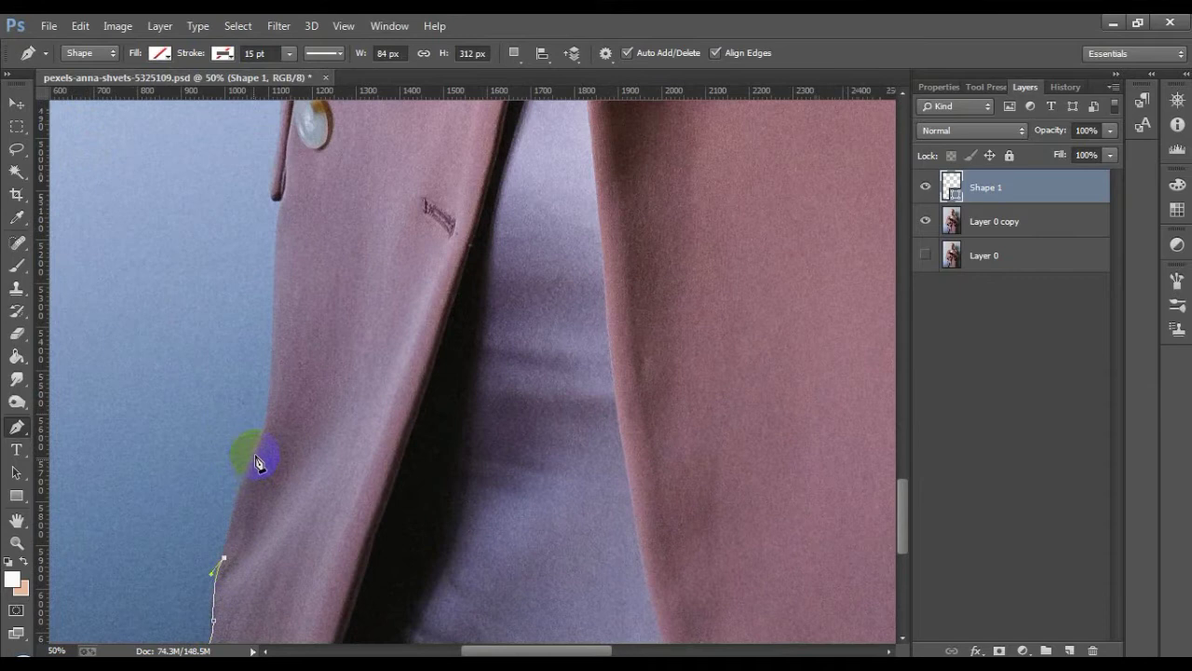
pyautogui.hotkey('ctrl', 'z')
pyautogui.moveTo(262, 436); pyautogui.dragTo(269, 513)
pyautogui.keyDown('alt'); pyautogui.click(253, 454); pyautogui.keyUp('alt')
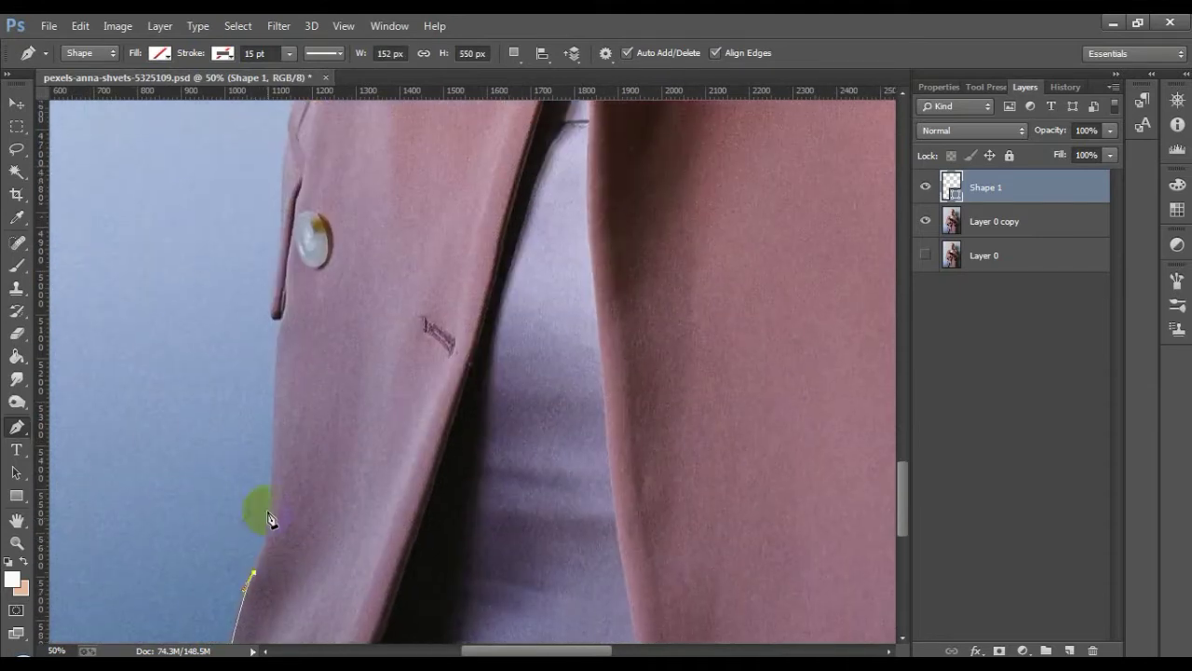
pyautogui.moveTo(268, 434); pyautogui.dragTo(268, 432)
pyautogui.keyDown('alt'); pyautogui.click(272, 485); pyautogui.keyUp('alt')
pyautogui.hotkey('ctrl', '-')
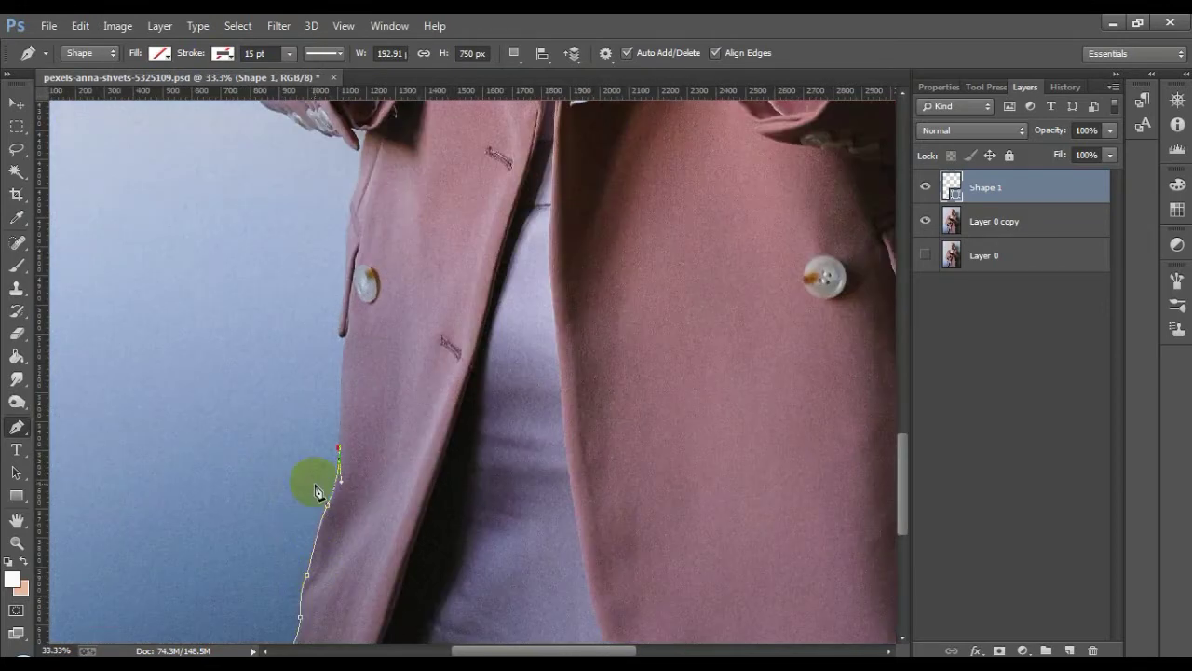
pyautogui.hotkey('ctrl', '-')
pyautogui.hotkey('ctrl', '-')
pyautogui.hotkey('ctrl', '-')
pyautogui.hotkey('ctrl', '-')
pyautogui.hotkey('ctrl', '-')
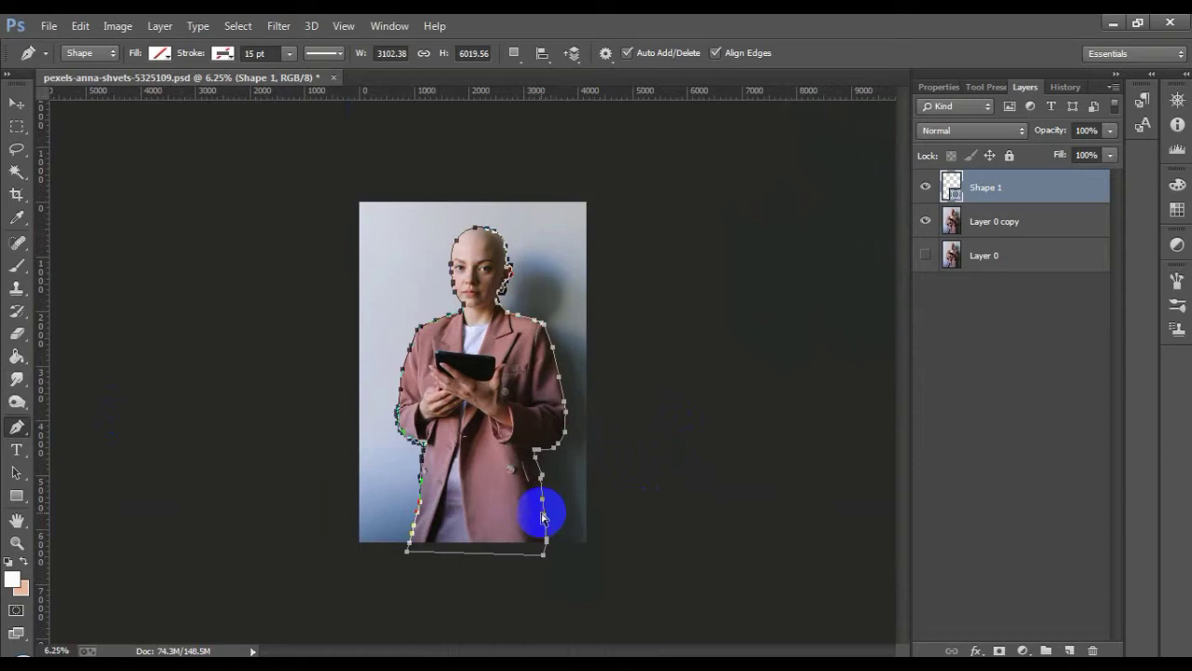
pyautogui.hotkey('ctrl', '+')
pyautogui.hotkey('ctrl', '+')
pyautogui.hotkey('ctrl', 'Return')
pyautogui.moveTo(550, 285); pyautogui.dragTo(566, 408)
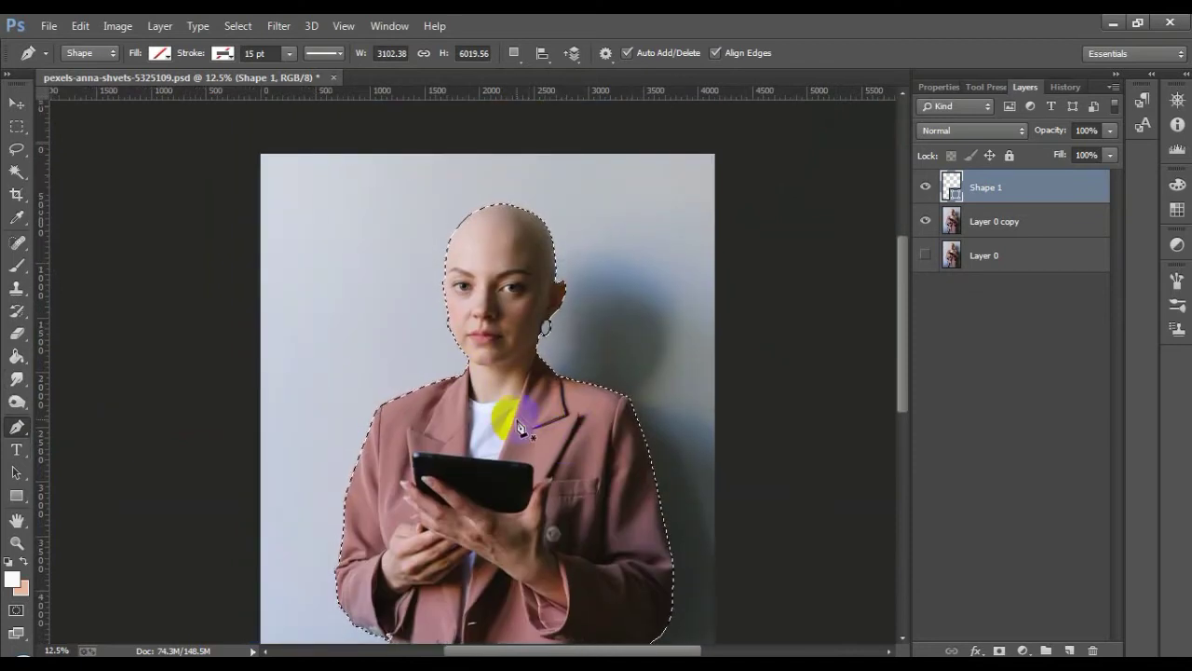
pyautogui.hotkey('ctrl', 'z')
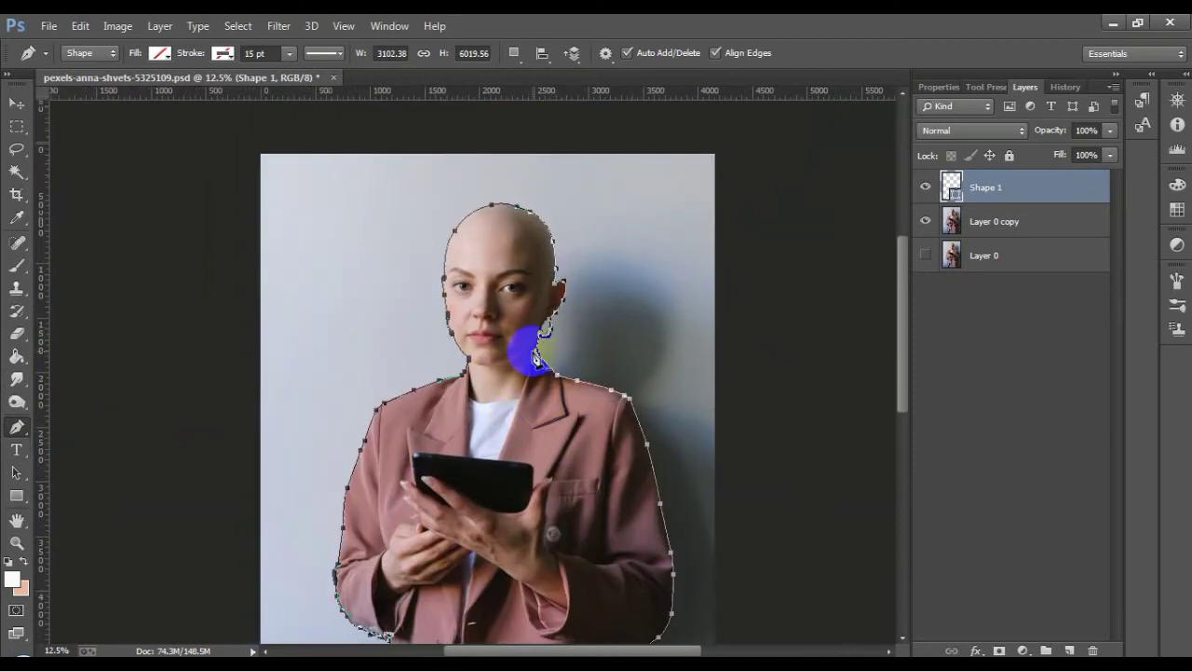
# - Make a new anti-aliased selection from the woman's outline path with a feather radius of 0 pixels
pyautogui.rightClick(540, 351)
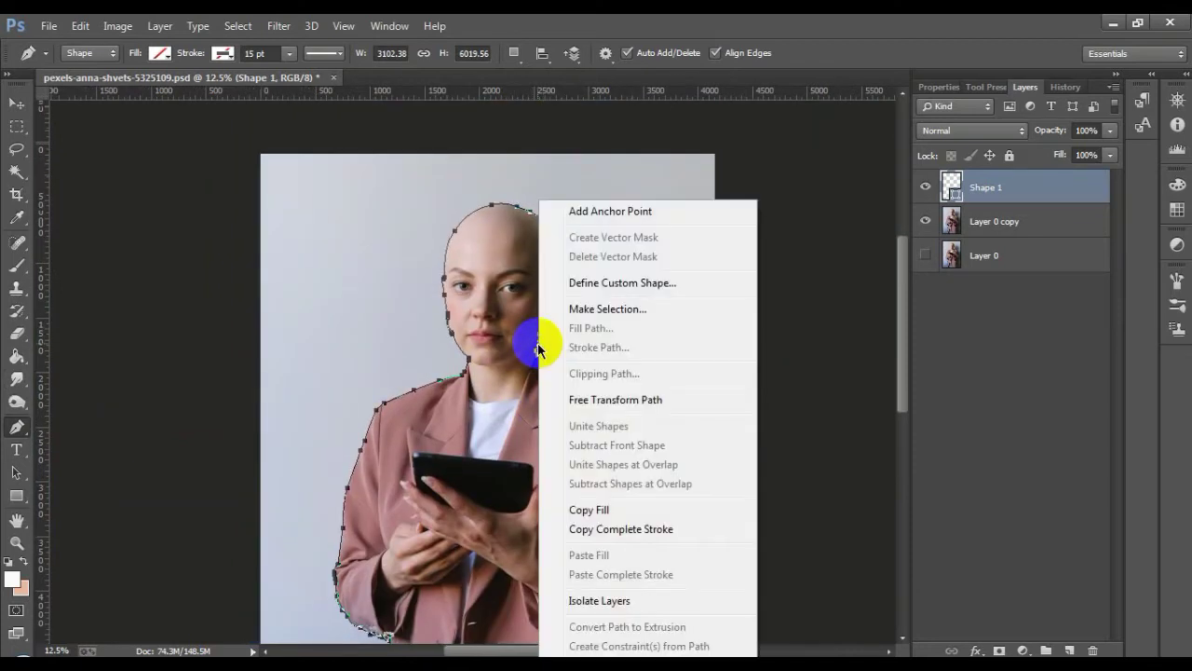
pyautogui.click(592, 315)
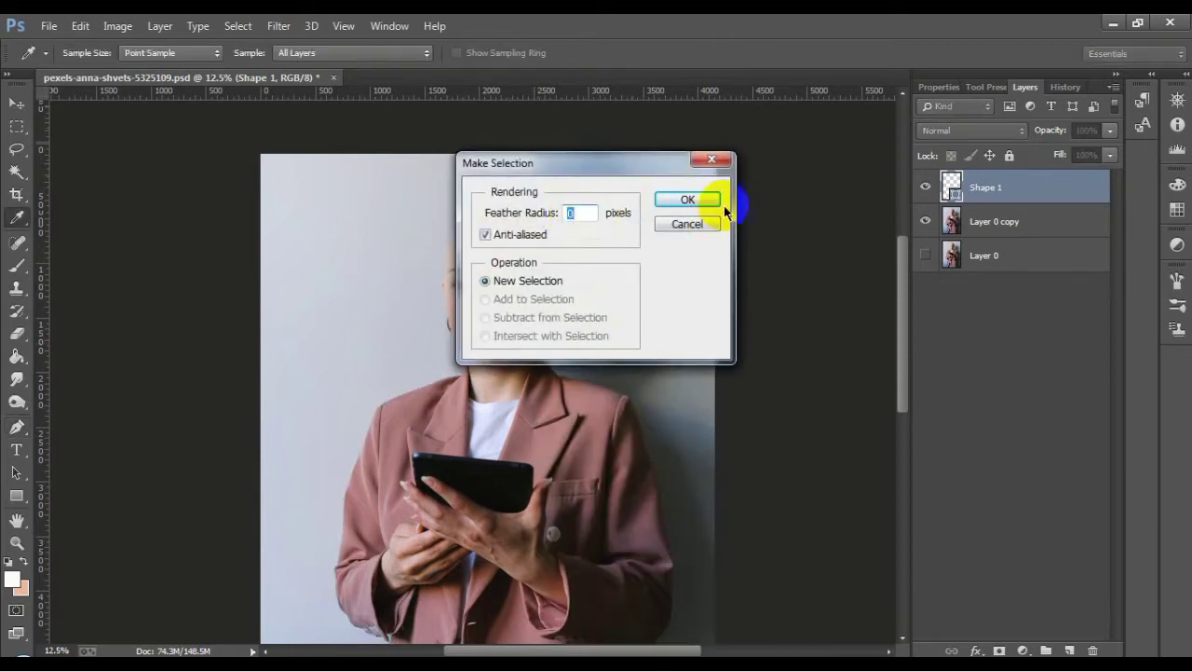
pyautogui.click(686, 201)
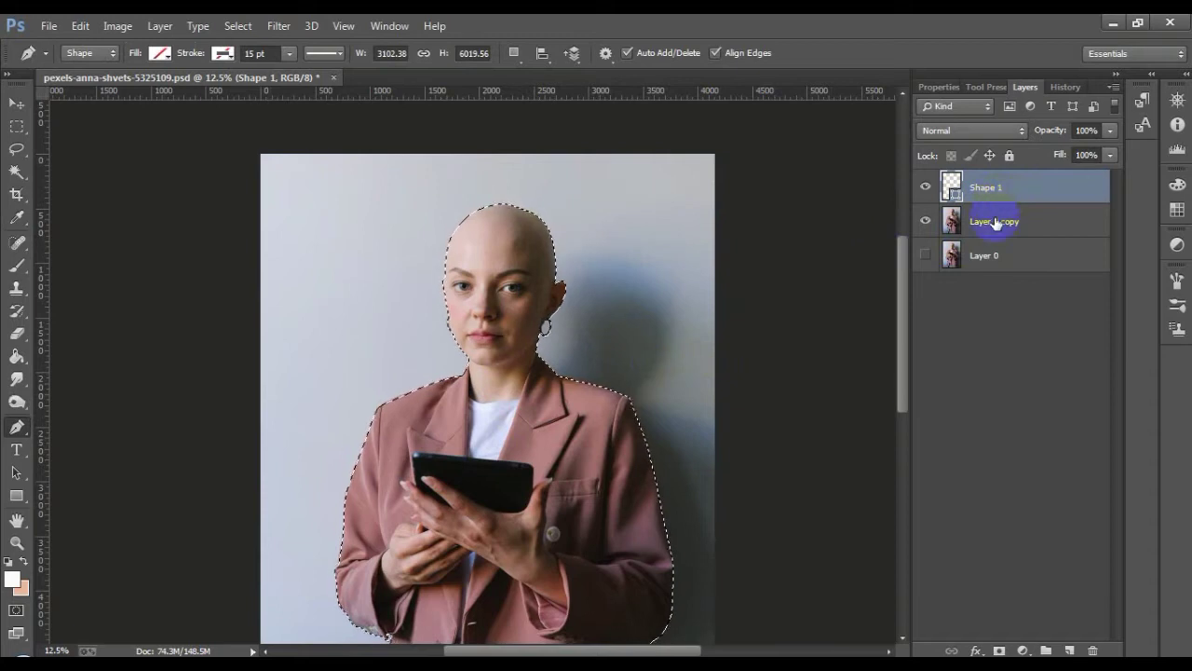
pyautogui.click(996, 223)
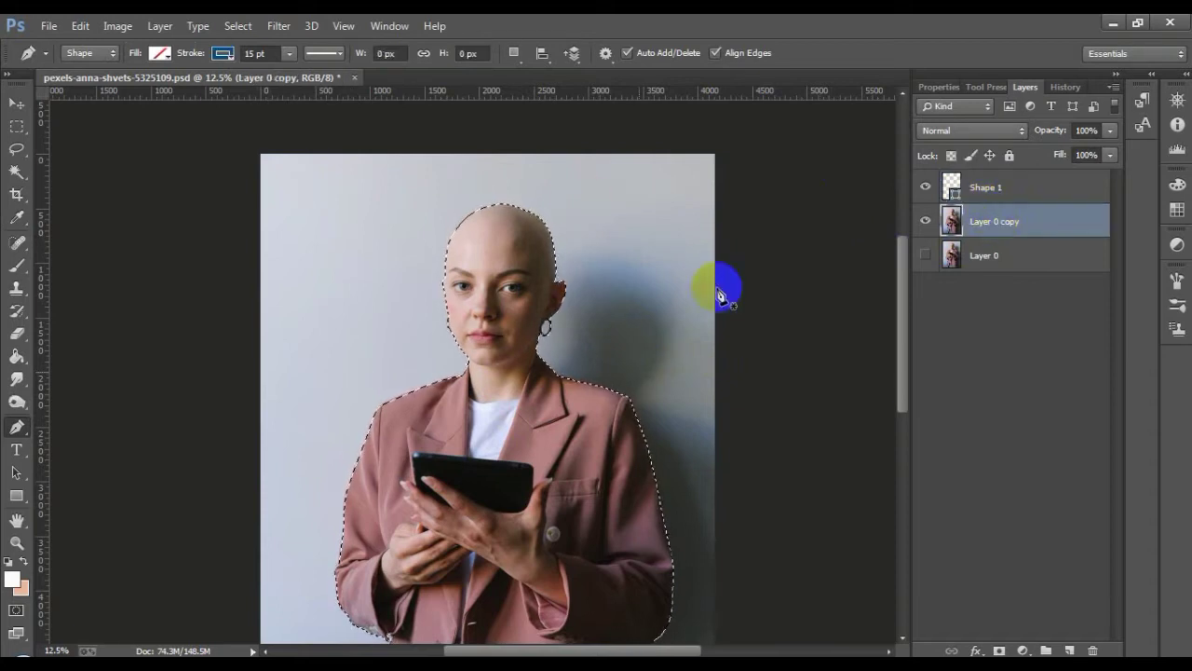
pyautogui.press('Delete')
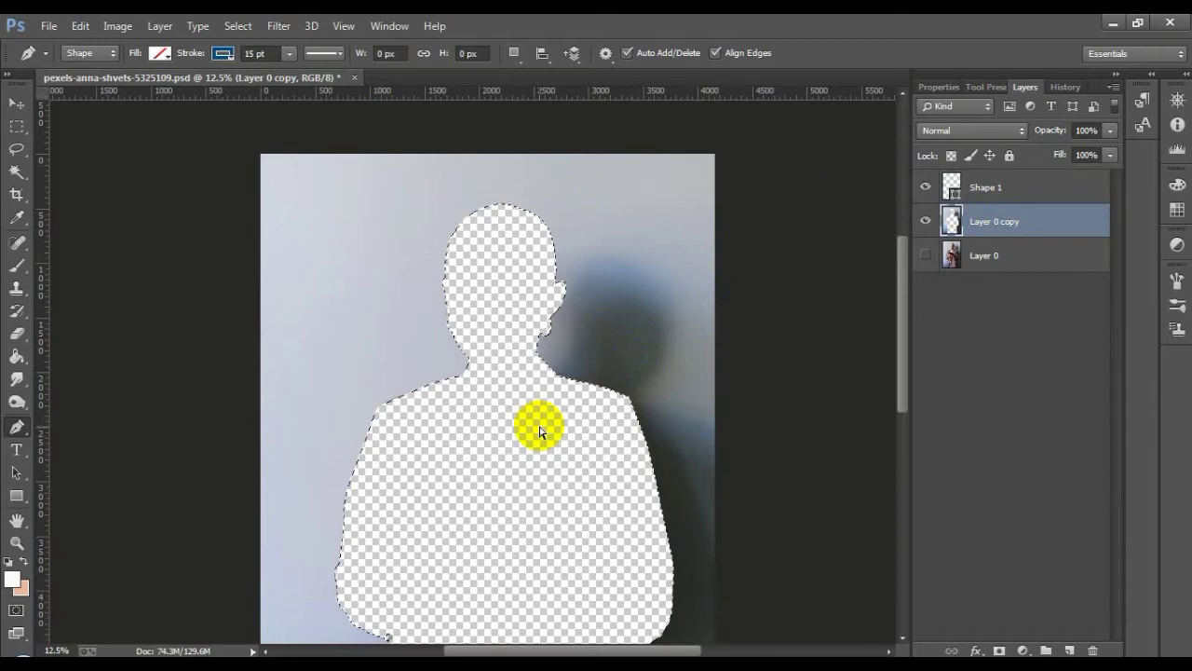
pyautogui.hotkey('ctrl', 'z')
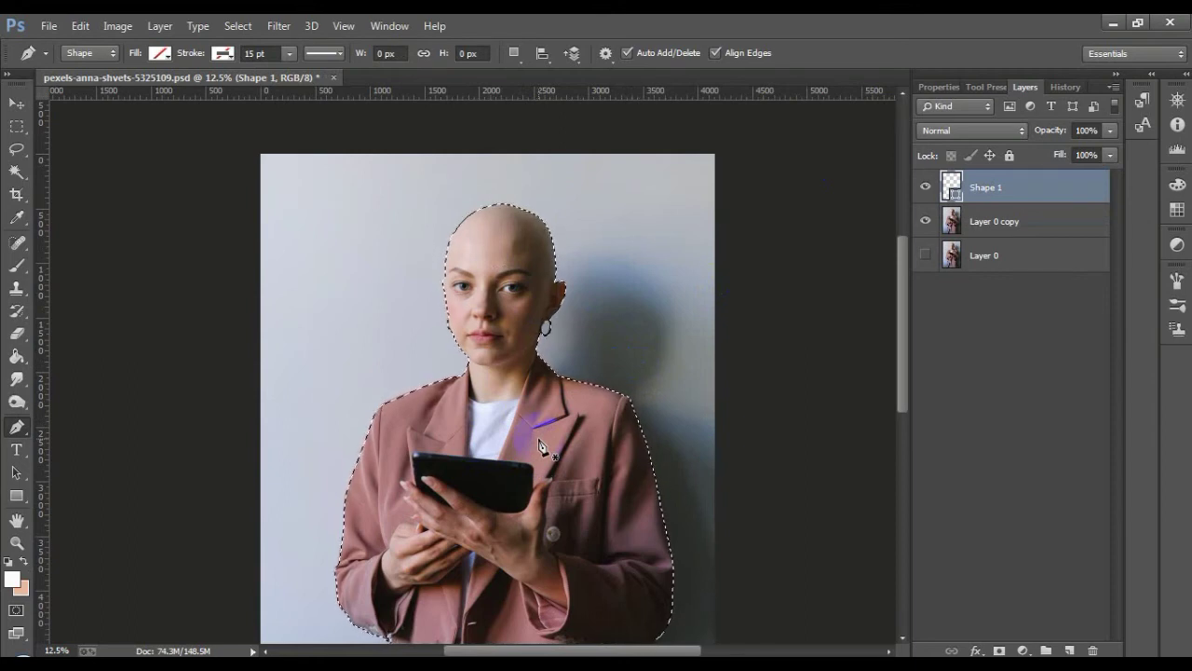
# - Invert the selection and delete the background around the woman on the Layer 0 copy layer
pyautogui.click(997, 235)
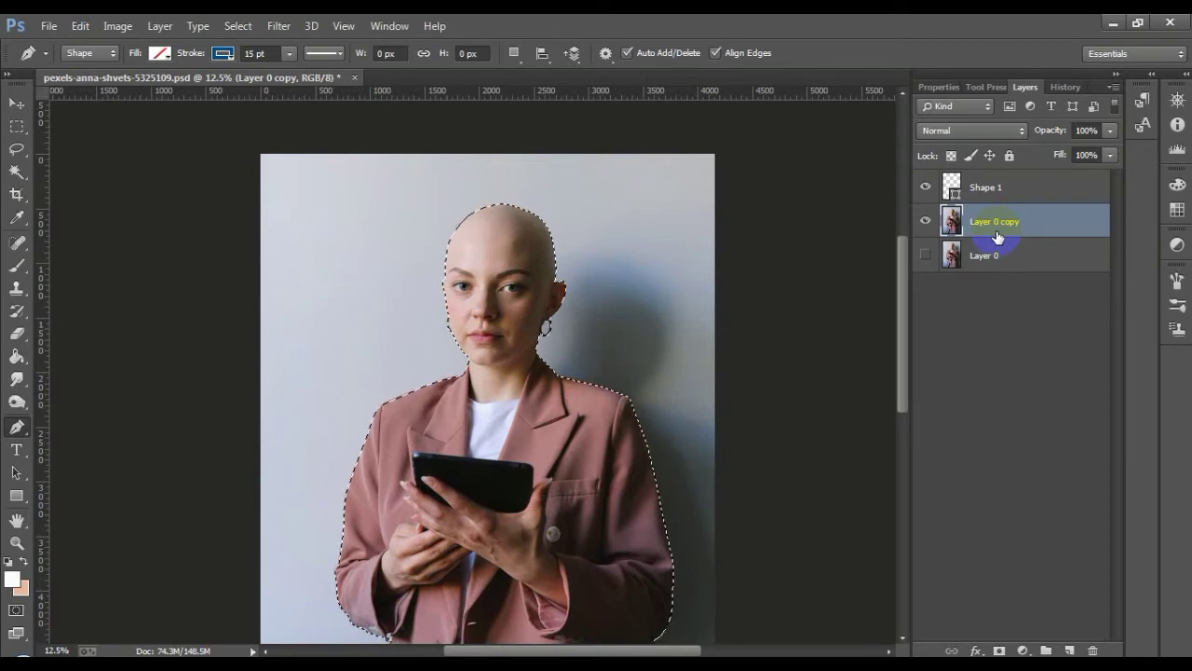
pyautogui.hotkey('ctrl', 'shift', 'i')
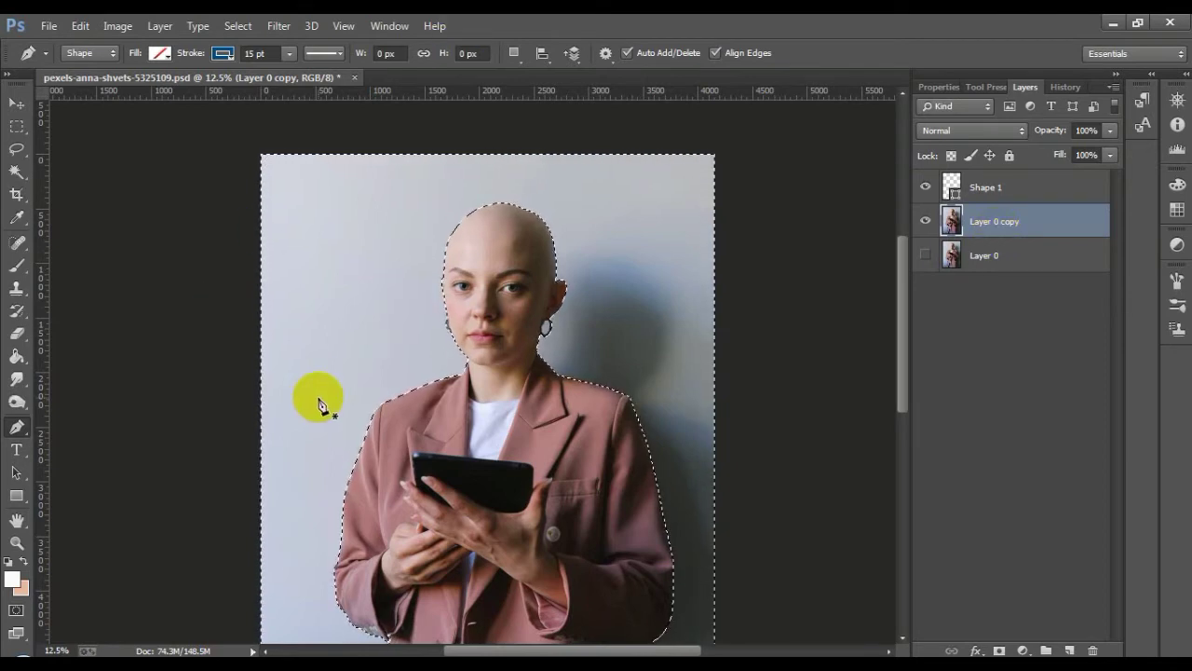
pyautogui.press('Delete')
pyautogui.hotkey('ctrl', '-')
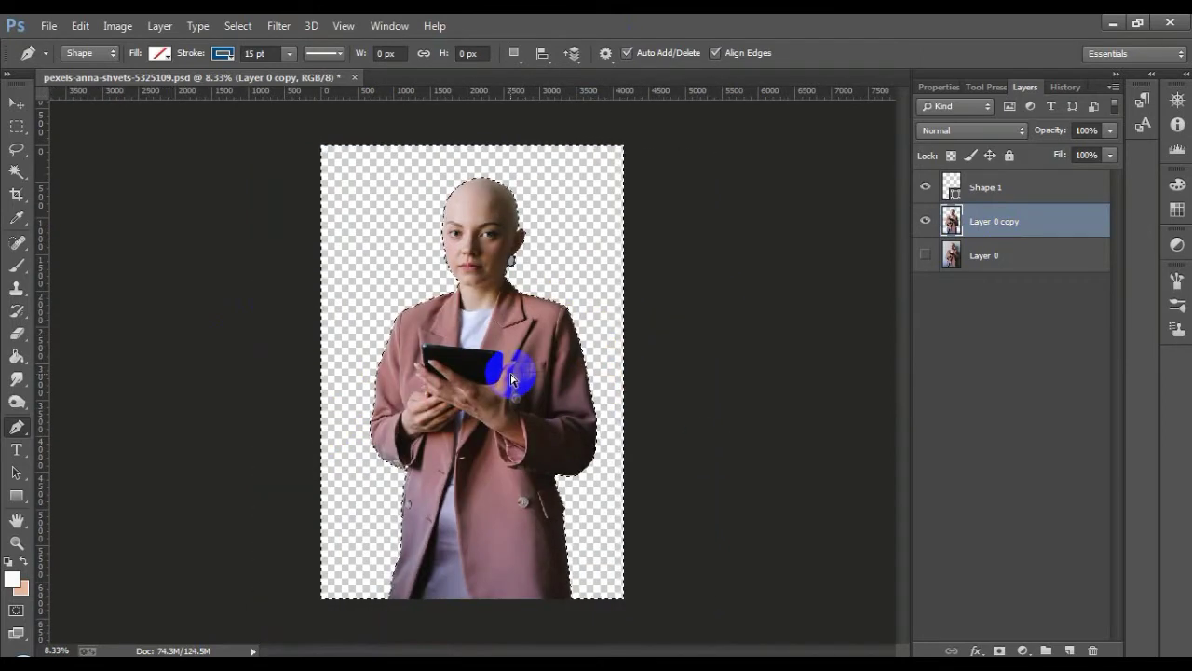
# - Clear the selection around the cut-out woman
pyautogui.hotkey('ctrl', 'd')
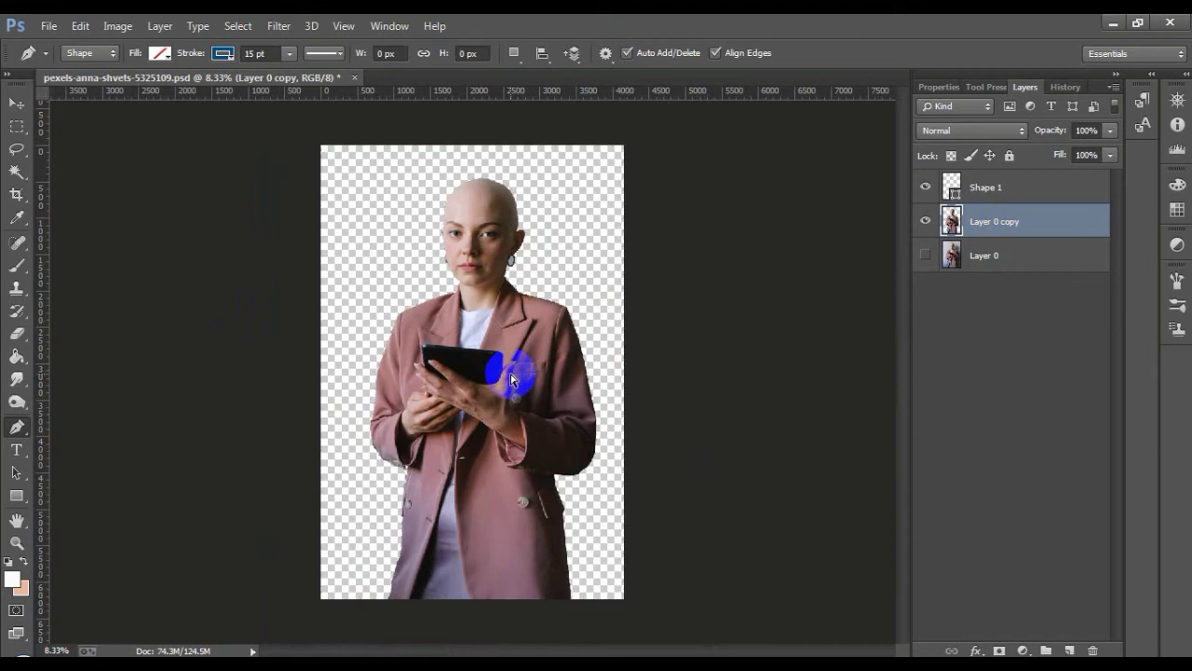
pyautogui.hotkey('ctrl', 'z')
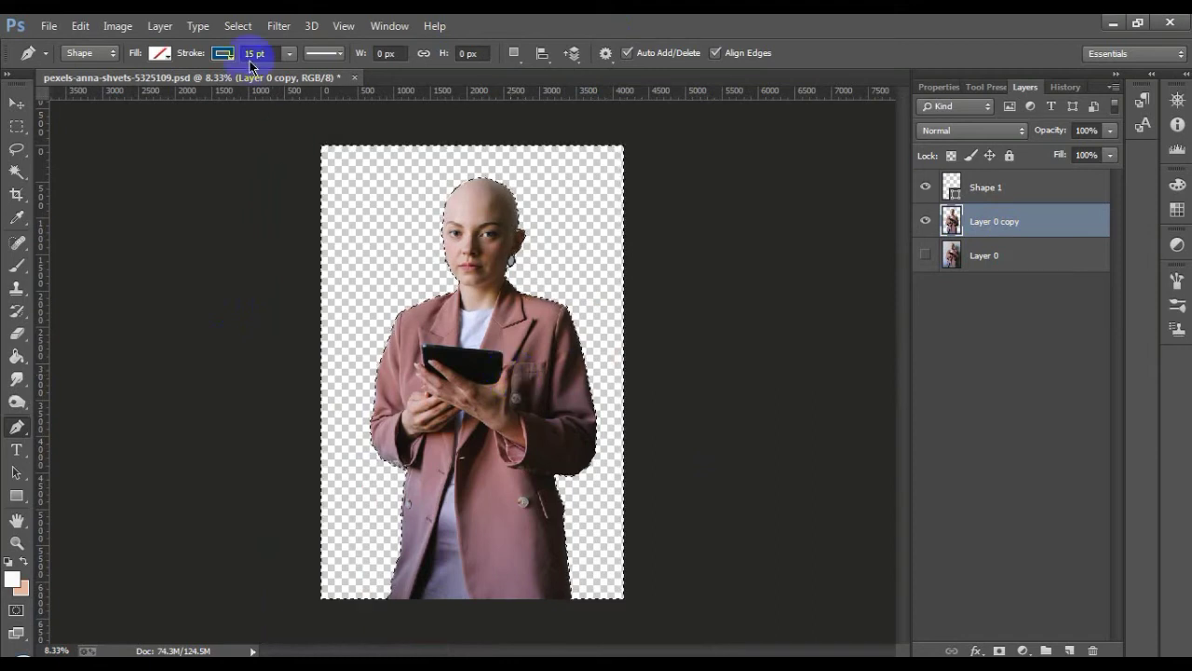
pyautogui.click(238, 26)
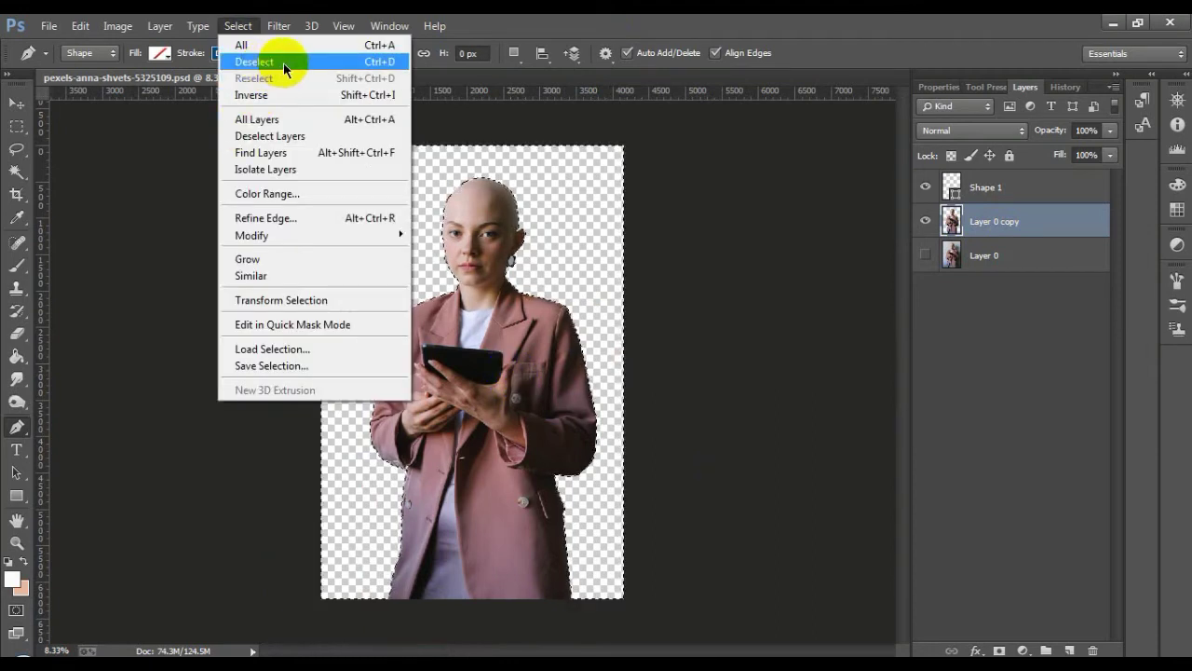
pyautogui.click(279, 65)
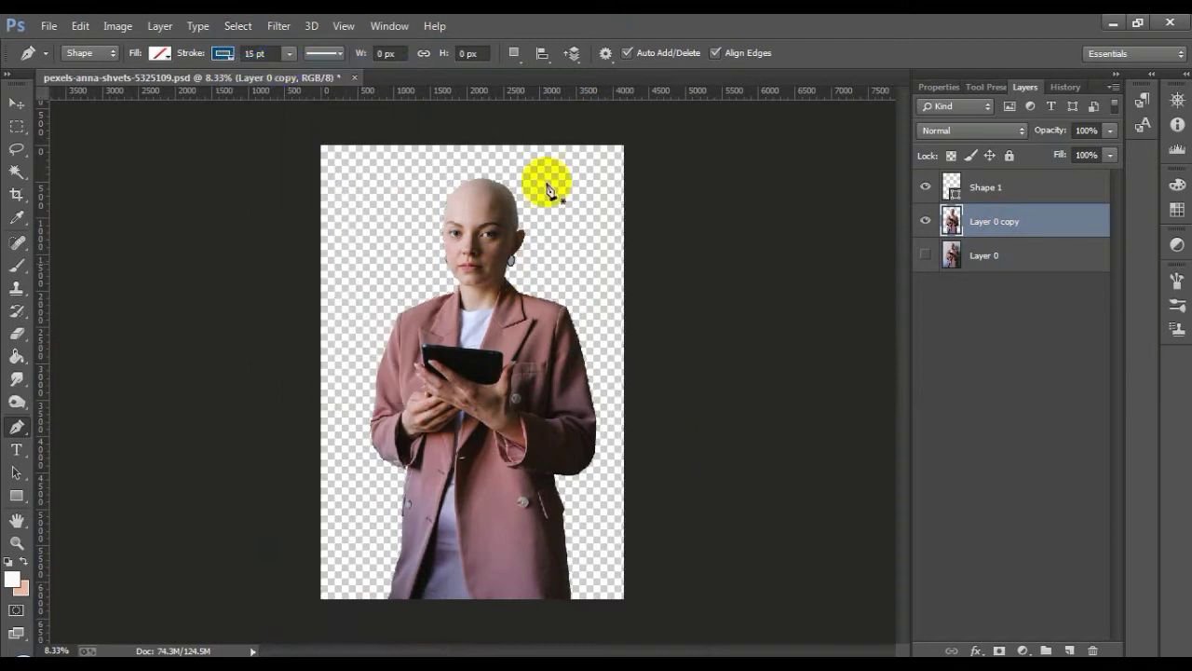
# - Delete the Shape 1 layer and make Layer 0 copy the active layer
pyautogui.click(994, 192)
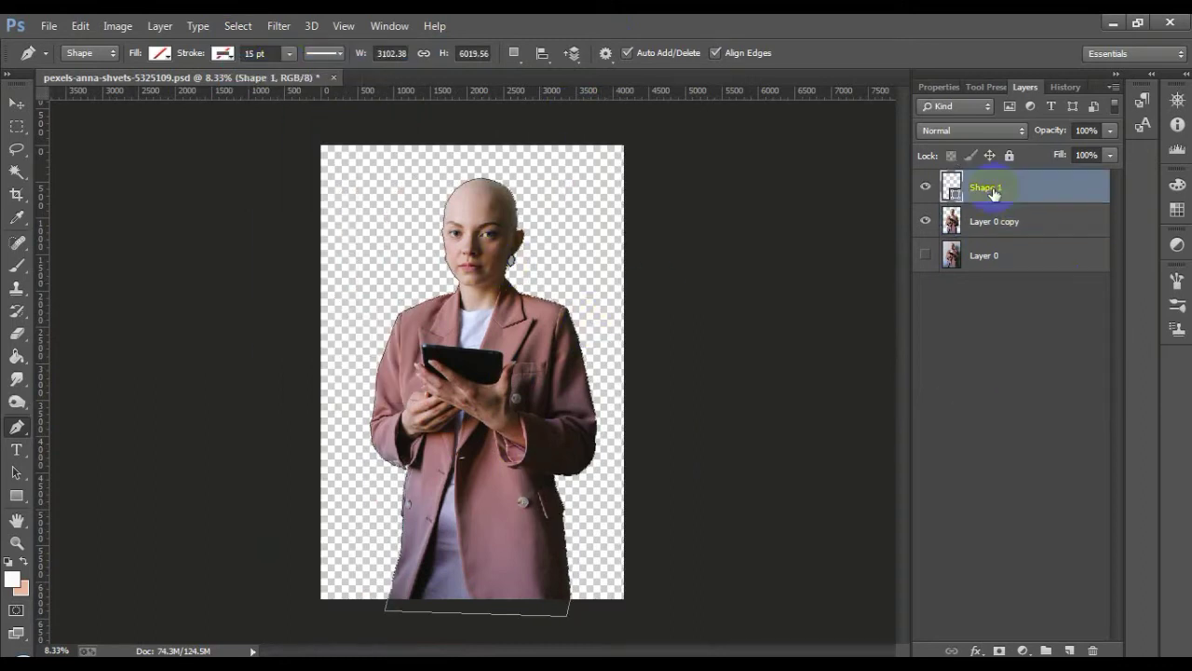
pyautogui.press('Delete')
pyautogui.click(978, 368)
pyautogui.keyDown('ctrl'); pyautogui.click(963, 188); pyautogui.keyUp('ctrl')
pyautogui.click(974, 189)
pyautogui.click(975, 222)
pyautogui.click(985, 183)
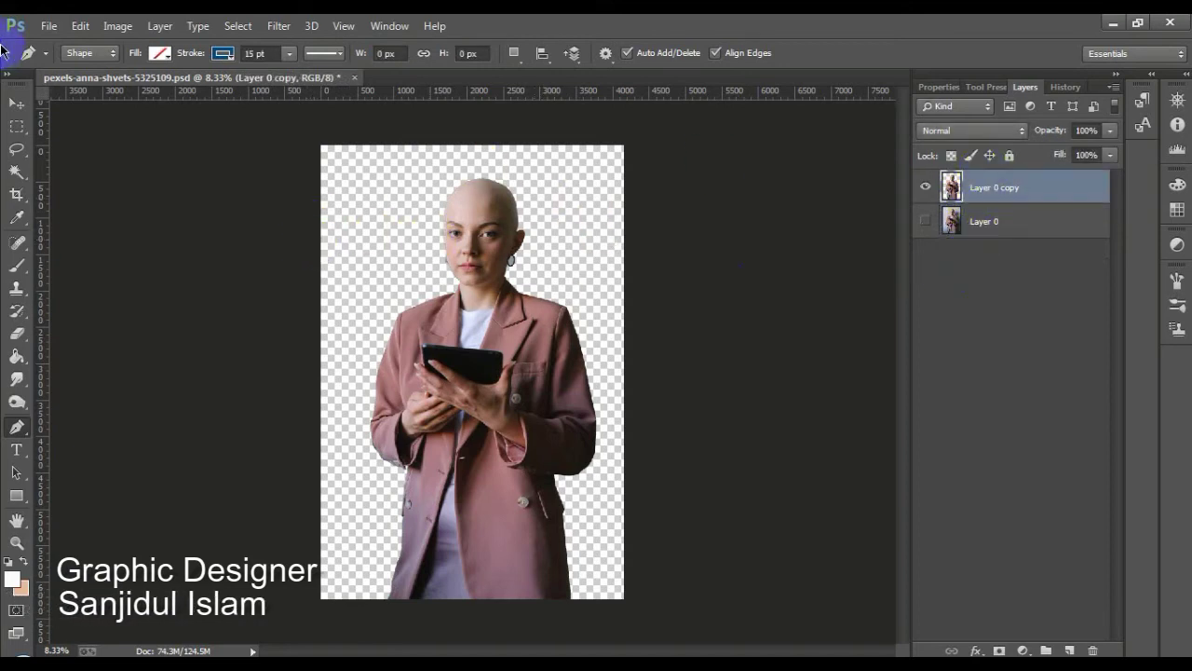
# - Open Broken-Pot-1j3m61g.jpg and unlock its Background layer
pyautogui.click(44, 26)
pyautogui.click(144, 272)
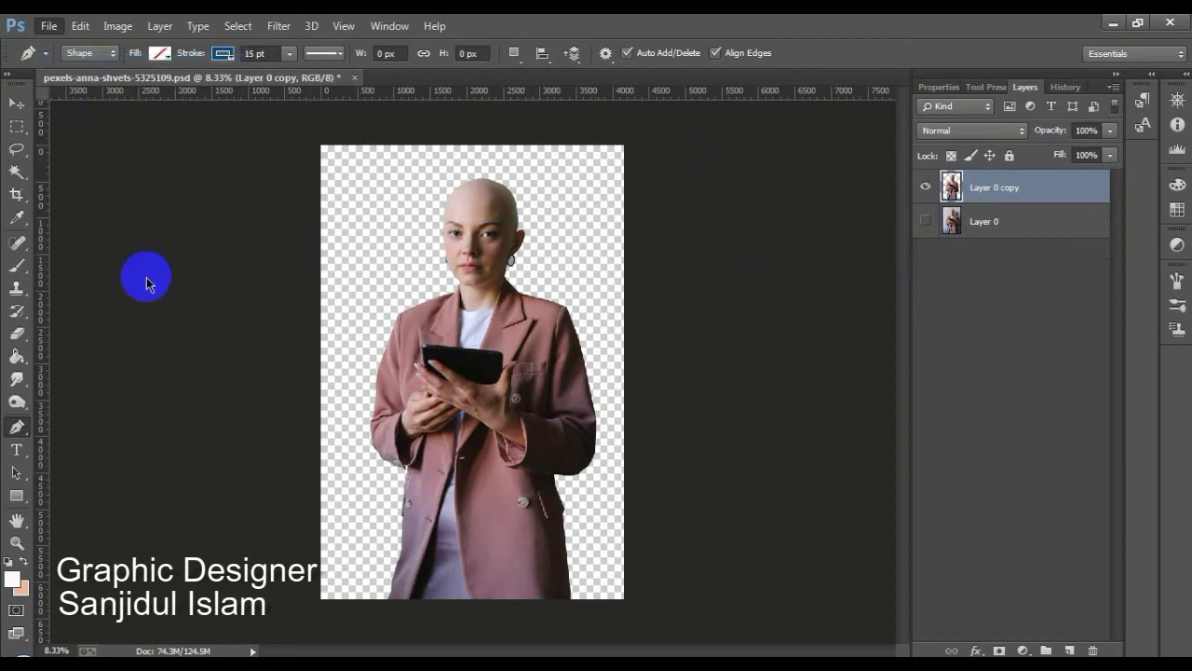
pyautogui.doubleClick(147, 279)
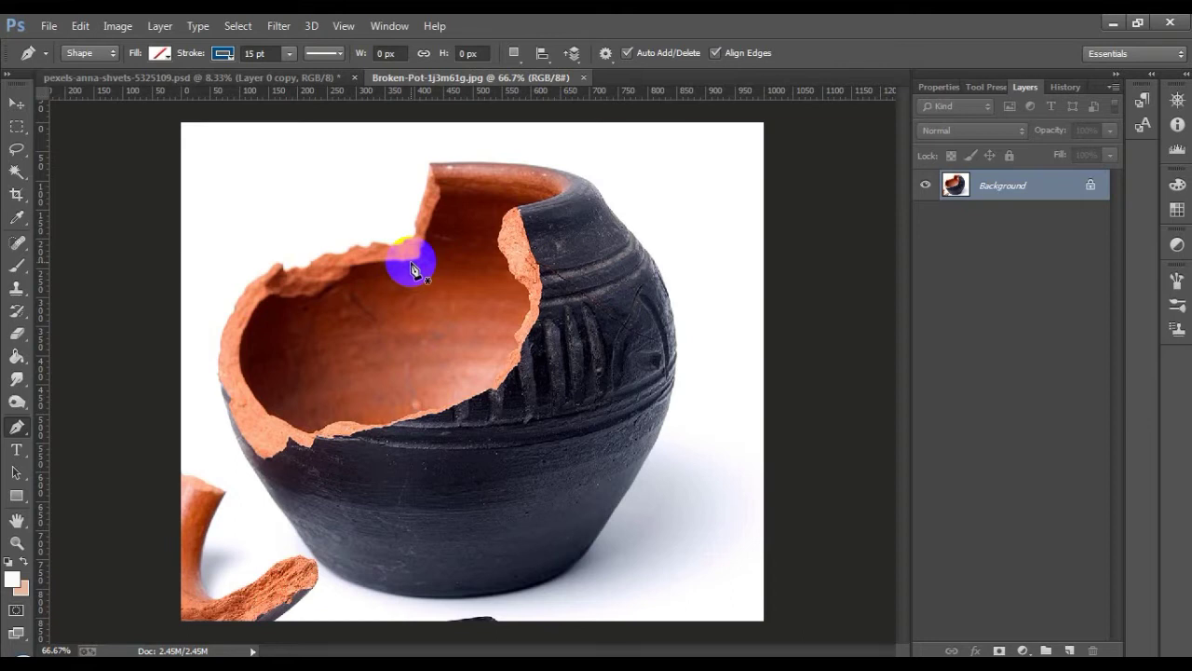
pyautogui.click(1089, 185)
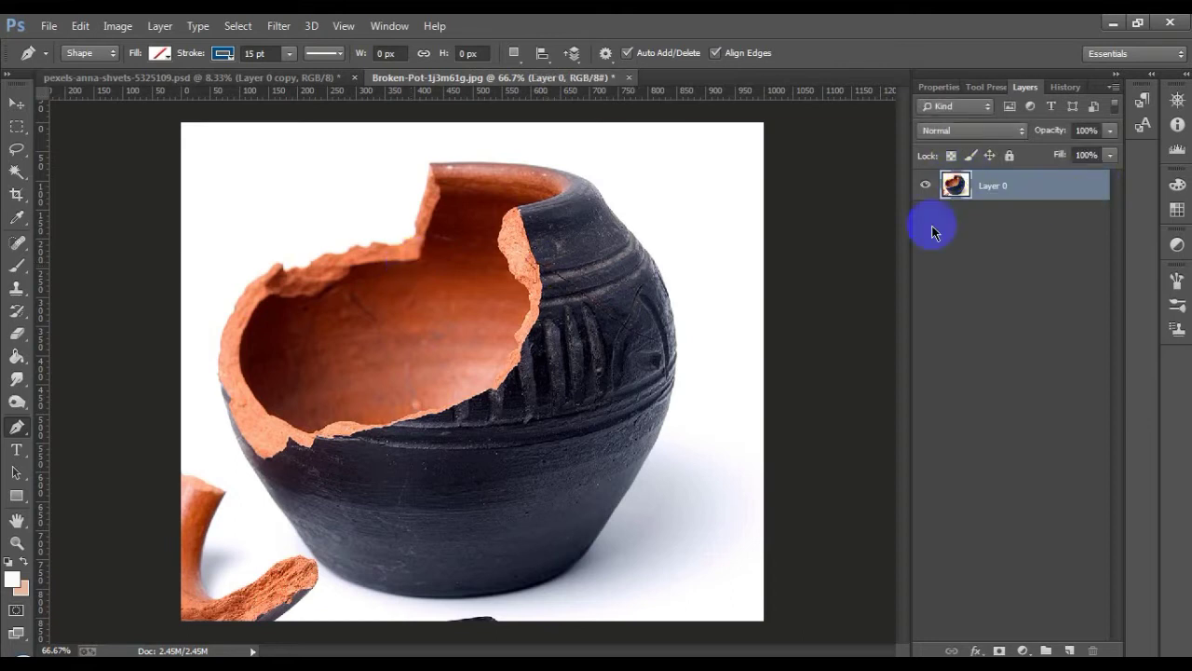
# - Remove the white backdrop and the shadow beside the pot using the Magic Wand with tolerance 32, and clear the selection
pyautogui.click(17, 172)
pyautogui.click(368, 212)
pyautogui.press('Delete')
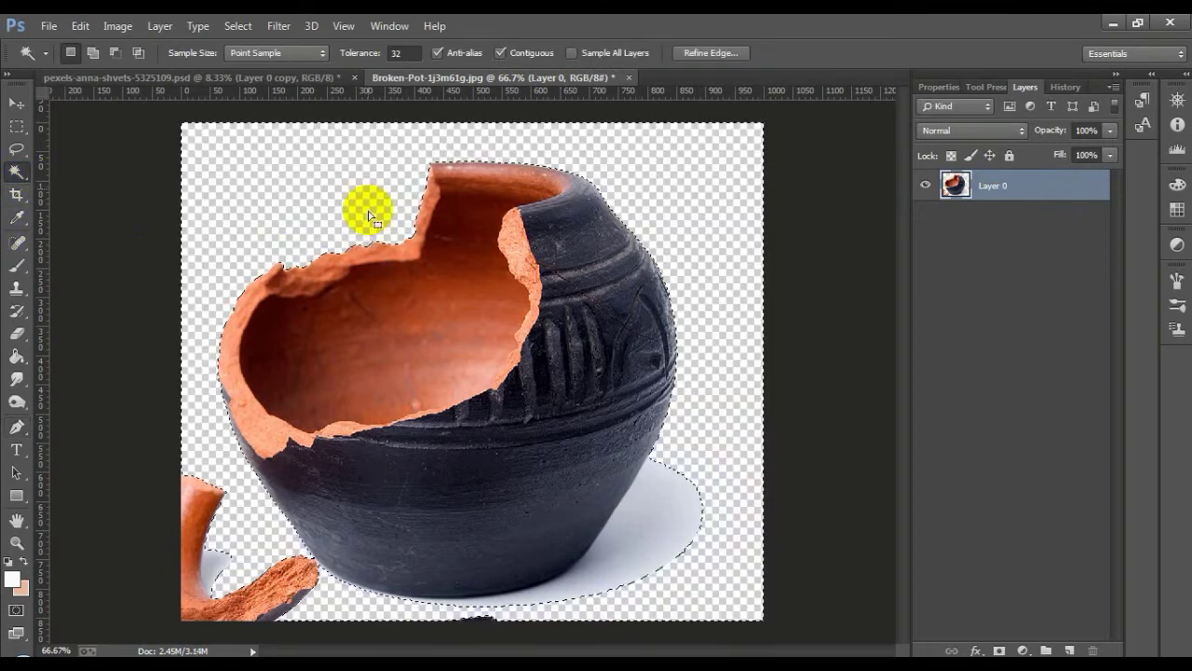
pyautogui.click(603, 574)
pyautogui.press('Delete')
pyautogui.hotkey('ctrl', 'd')
# - Outline the broken shards in the image's lower-left corner with the Lasso, delete them and clear the selection
pyautogui.click(17, 149)
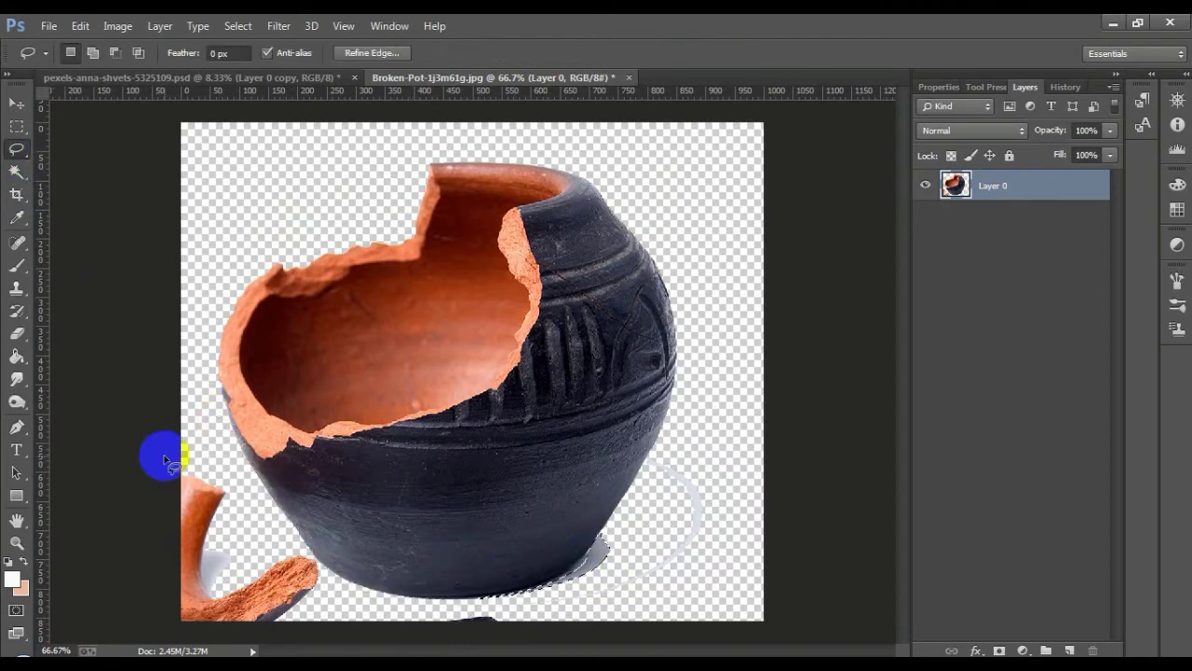
pyautogui.moveTo(183, 405)
pyautogui.mouseDown()
pyautogui.moveTo(298, 561)
pyautogui.moveTo(326, 626)
pyautogui.mouseUp()
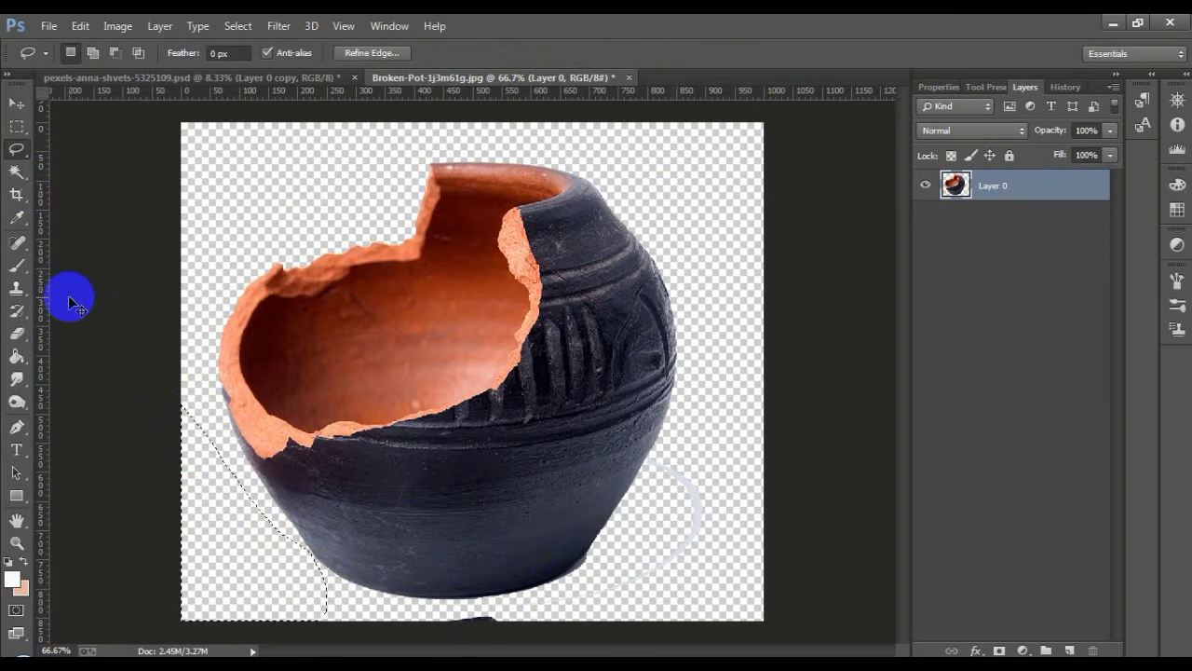
pyautogui.hotkey('ctrl', 'd')
# - Move the cut-out pot on Layer 0 up and to the left so its rim meets the canvas's upper edge
pyautogui.click(16, 104)
pyautogui.click(1047, 404)
pyautogui.click(993, 186)
pyautogui.moveTo(575, 385); pyautogui.dragTo(550, 346)
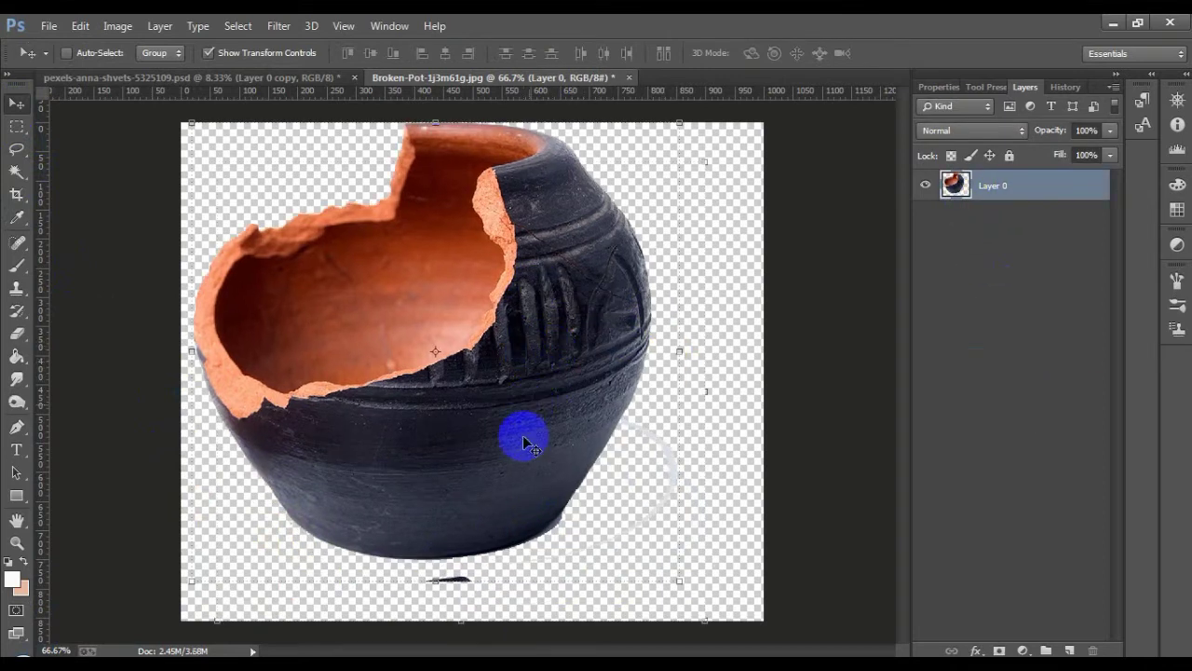
# - Outline the leftover dark sliver below the pot with the Lasso, delete it and clear the selection
pyautogui.press('l')
pyautogui.moveTo(364, 584)
pyautogui.mouseDown()
pyautogui.moveTo(500, 585)
pyautogui.moveTo(500, 566)
pyautogui.moveTo(373, 578)
pyautogui.mouseUp()
pyautogui.press('Delete')
pyautogui.hotkey('ctrl', 'd')
# - Bring the cut-out broken pot into the woman's PSD document as a new layer with the Move tool
pyautogui.click(20, 121)
pyautogui.click(16, 103)
pyautogui.moveTo(317, 191); pyautogui.dragTo(479, 179)
pyautogui.click(1029, 463)
# - Select Layer 1 and move the broken pot over the woman's forehead and the upper part of her head
pyautogui.hotkey('ctrl', '+')
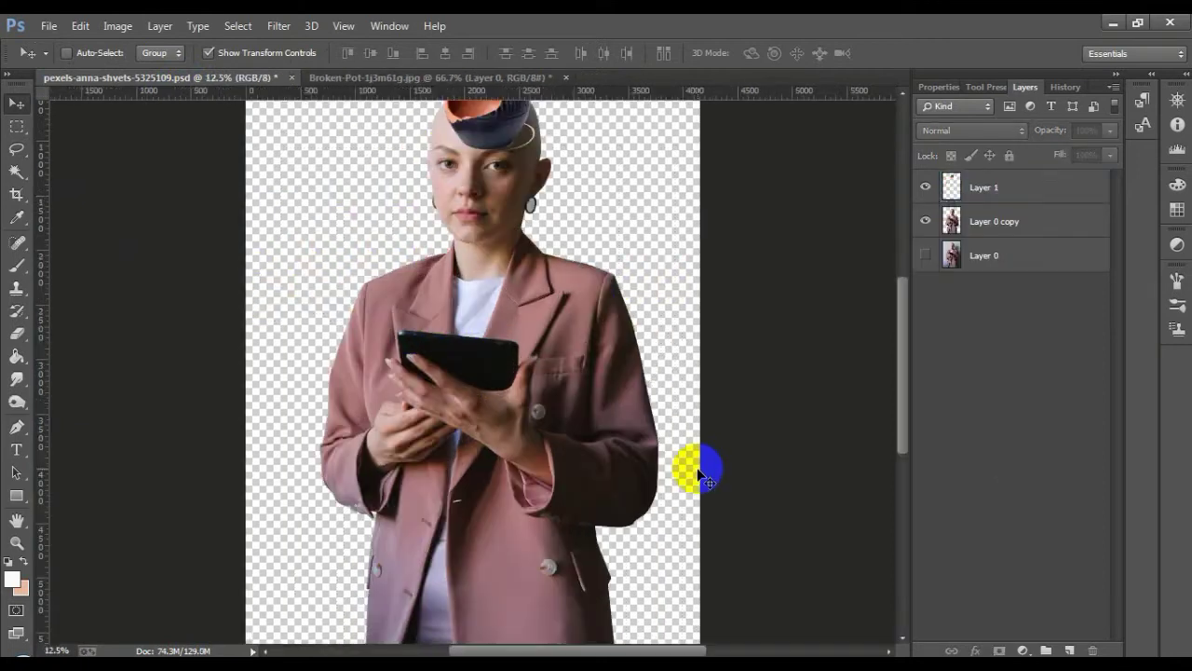
pyautogui.hotkey('ctrl', '+')
pyautogui.hotkey('ctrl', '+')
pyautogui.moveTo(556, 249); pyautogui.dragTo(364, 398)
pyautogui.click(372, 392)
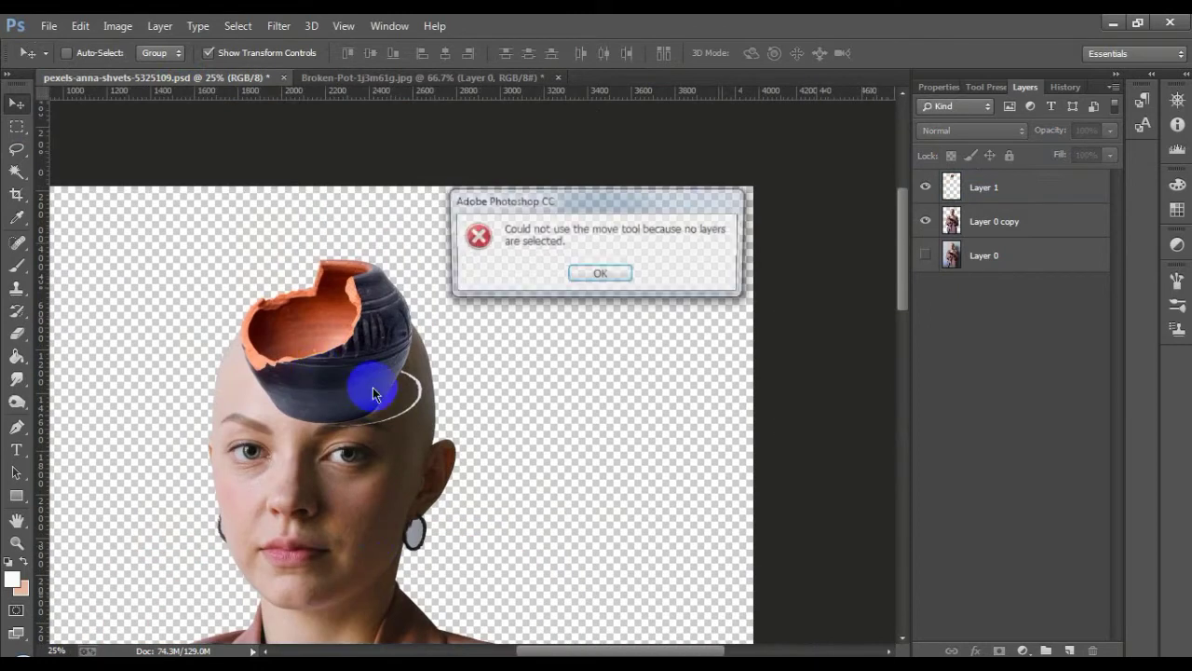
pyautogui.click(596, 273)
pyautogui.click(971, 191)
pyautogui.moveTo(411, 319); pyautogui.dragTo(622, 261)
pyautogui.moveTo(594, 300)
pyautogui.mouseDown()
pyautogui.moveTo(328, 384)
pyautogui.moveTo(332, 353)
pyautogui.moveTo(401, 367)
pyautogui.moveTo(367, 361)
pyautogui.moveTo(384, 369)
pyautogui.moveTo(380, 392)
pyautogui.moveTo(371, 360)
pyautogui.moveTo(384, 390)
pyautogui.moveTo(373, 401)
pyautogui.moveTo(316, 417)
pyautogui.moveTo(378, 389)
pyautogui.moveTo(292, 419)
pyautogui.mouseUp()
pyautogui.click(18, 336)
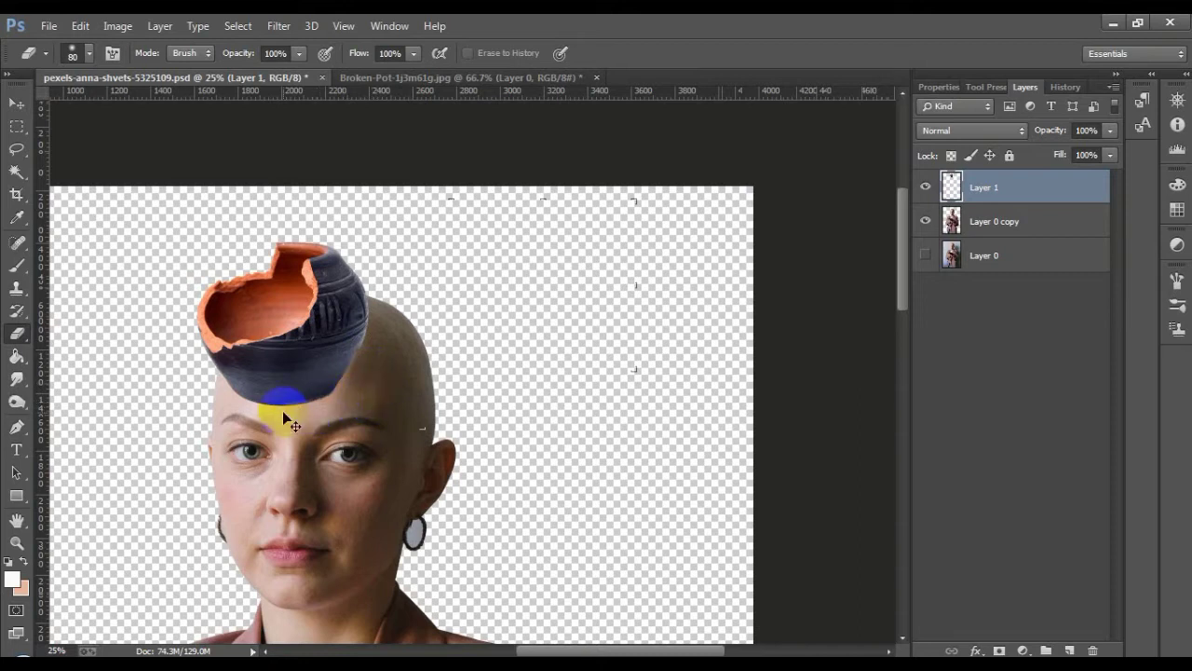
pyautogui.click(16, 102)
pyautogui.moveTo(332, 373); pyautogui.dragTo(347, 369)
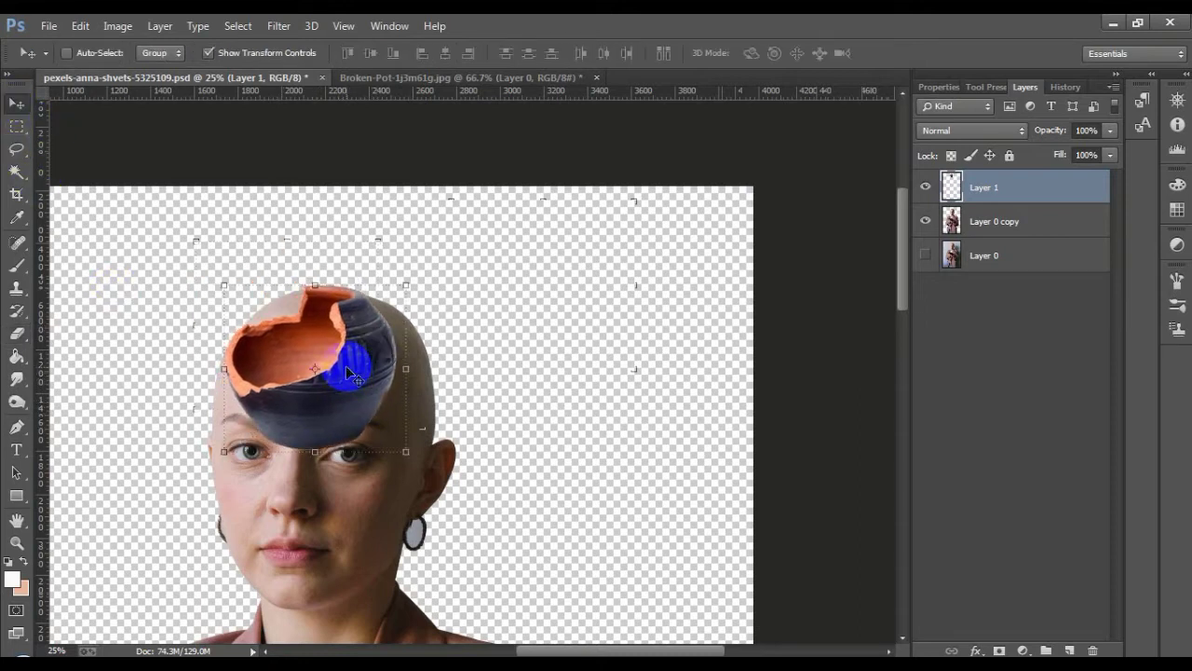
# - Scale the pot up slightly with Free Transform so it spans more of the head, and apply the transform
pyautogui.hotkey('ctrl', 't')
pyautogui.moveTo(407, 285); pyautogui.dragTo(426, 273)
pyautogui.moveTo(373, 373)
pyautogui.mouseDown()
pyautogui.moveTo(374, 384)
pyautogui.moveTo(380, 372)
pyautogui.mouseUp()
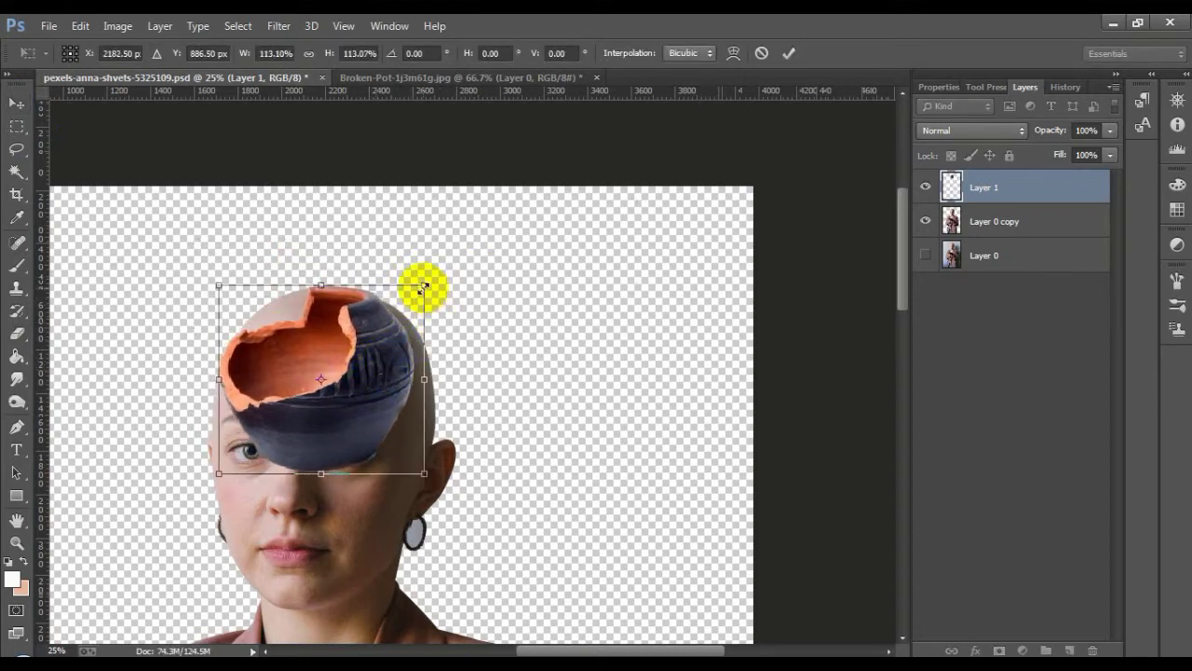
pyautogui.moveTo(421, 287); pyautogui.dragTo(413, 293)
pyautogui.doubleClick(295, 356)
# - Set the opacity of the pot on Layer 1 to 50% and deselect the layer
pyautogui.click(1087, 130)
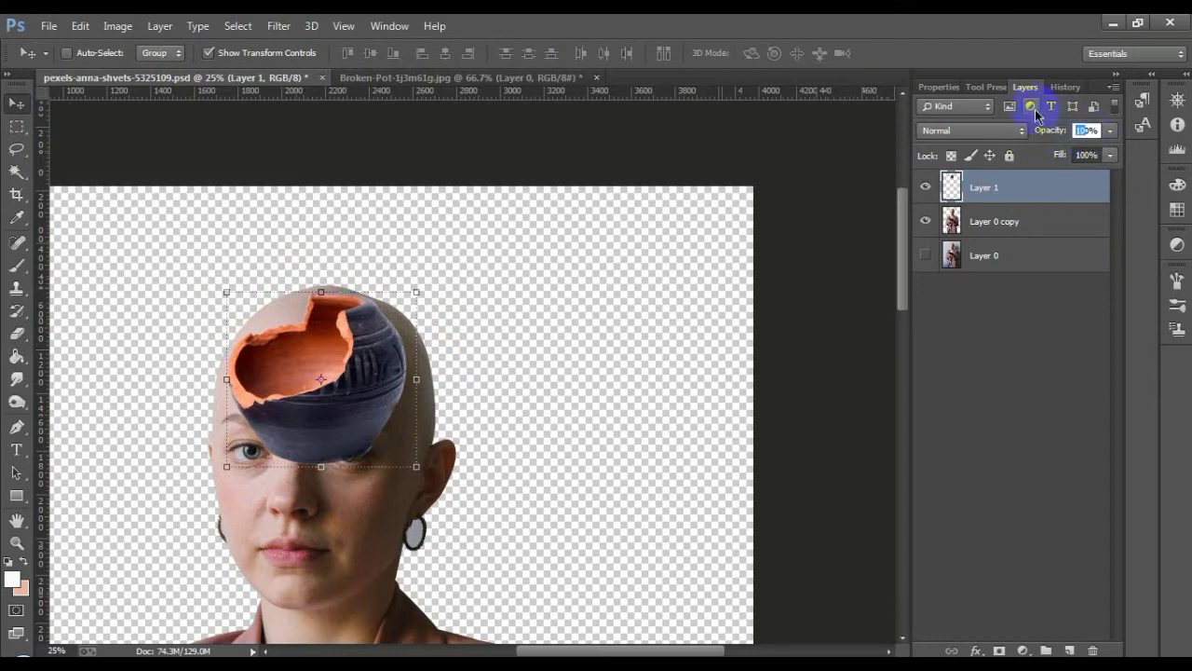
pyautogui.write('50')
pyautogui.press('Return')
pyautogui.click(1055, 498)
# - Reselect Layer 1 and nudge the semi-transparent pot until its upper rim lines up with the crown of the head
pyautogui.moveTo(388, 388); pyautogui.dragTo(358, 374)
pyautogui.click(599, 276)
pyautogui.click(988, 187)
pyautogui.press('Up')
pyautogui.press('Up')
pyautogui.press('Up')
pyautogui.press('Up')
pyautogui.press('Up')
pyautogui.press('Up')
pyautogui.press('Up')
pyautogui.press('Up')
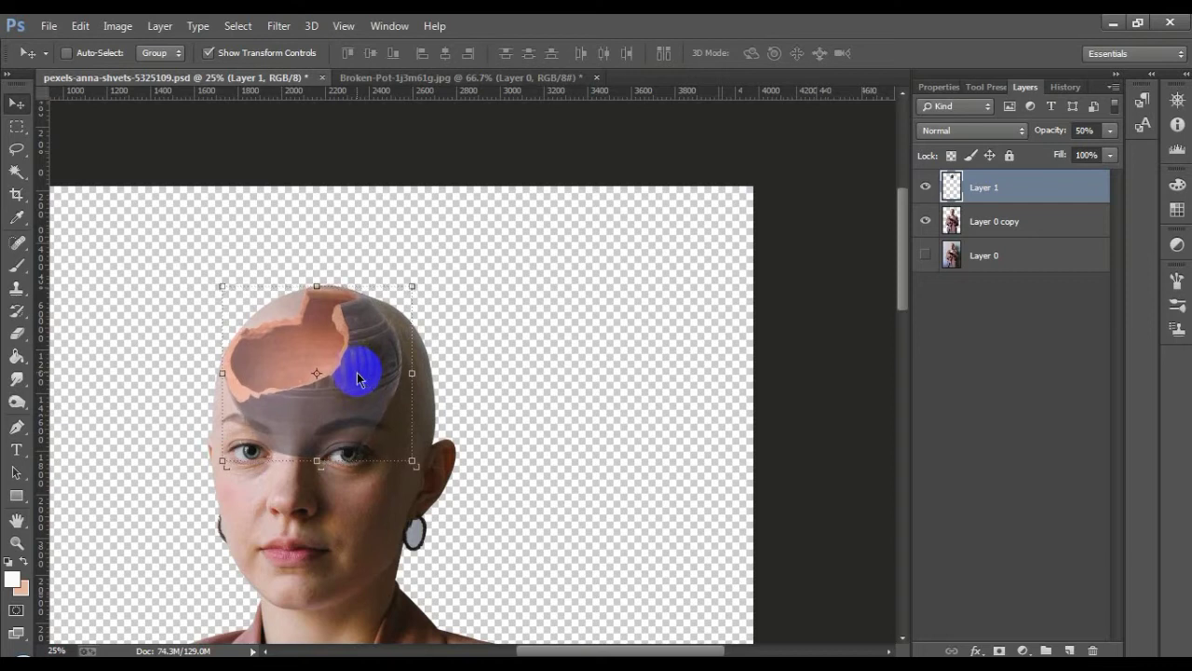
pyautogui.press('Up')
pyautogui.press('Up')
pyautogui.press('Up')
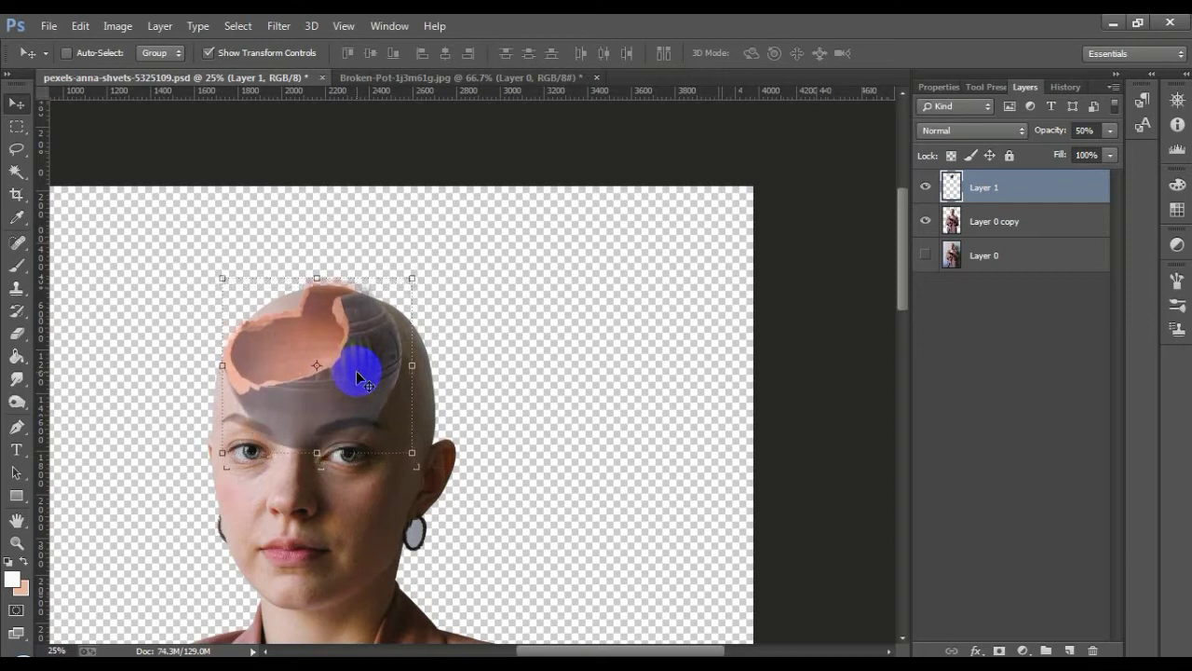
pyautogui.press('Down')
pyautogui.press('Down')
pyautogui.press('Down')
pyautogui.press('Down')
pyautogui.press('Down')
pyautogui.press('Down')
pyautogui.press('Down')
pyautogui.press('Down')
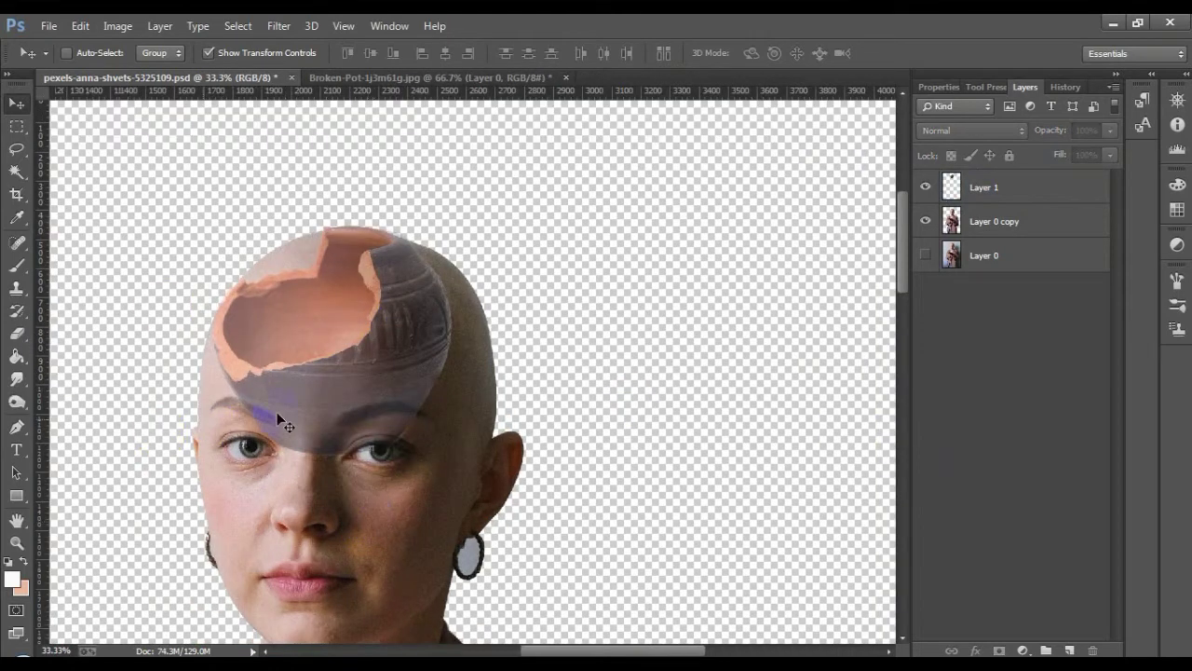
# - Set up the Eraser for Layer 1 with a soft round 80 px brush, 0% hardness, 100% opacity and 100% flow
pyautogui.click(978, 191)
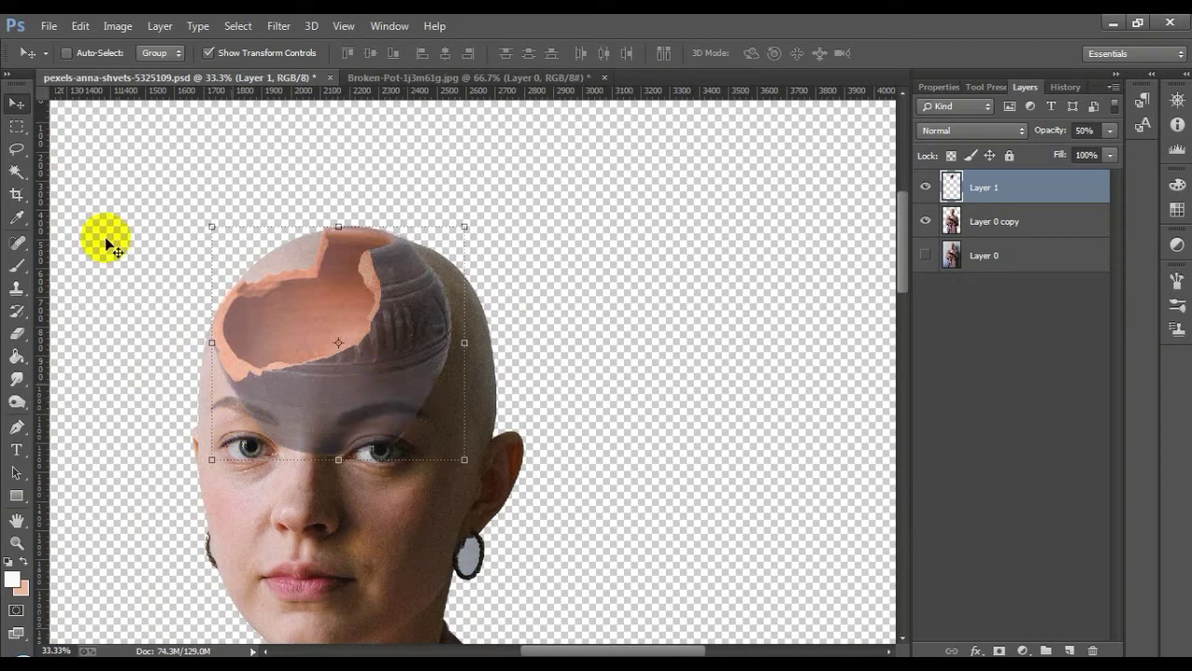
pyautogui.moveTo(13, 331); pyautogui.dragTo(43, 334)
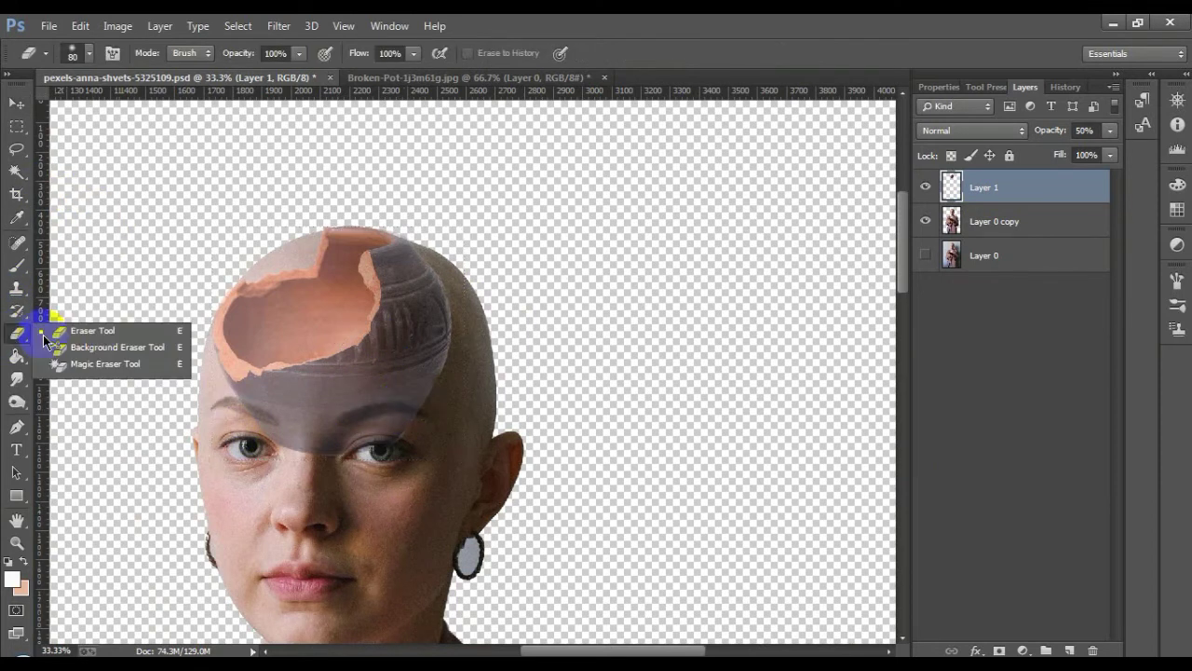
pyautogui.click(108, 337)
pyautogui.click(959, 189)
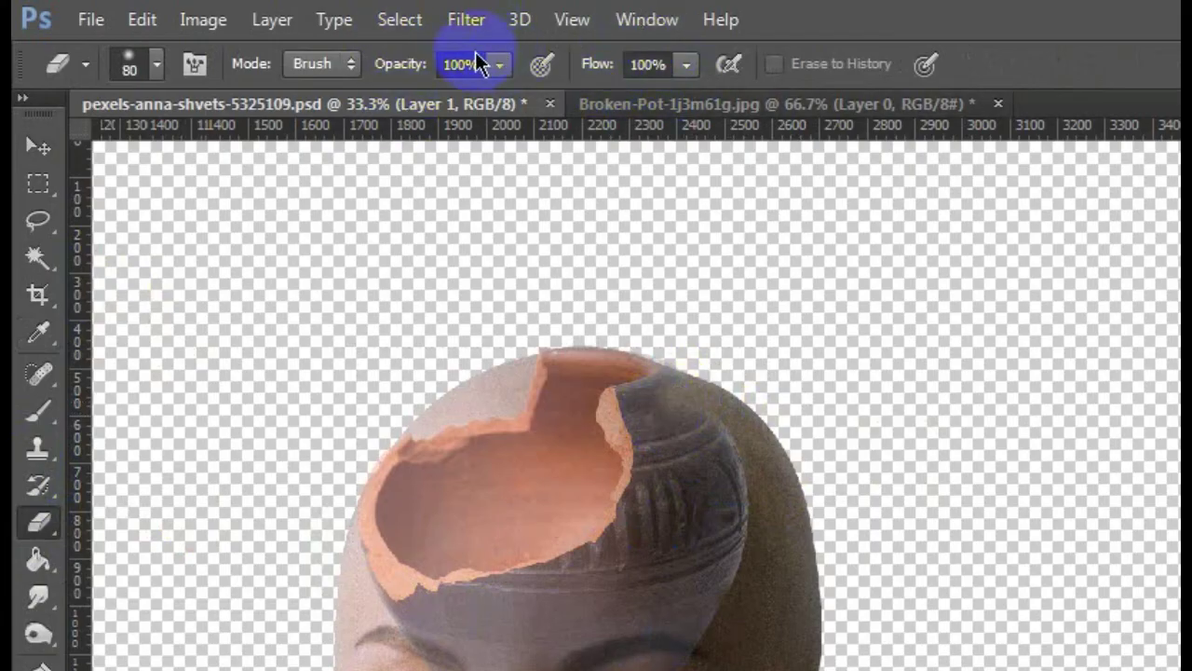
pyautogui.click(655, 66)
pyautogui.click(459, 63)
pyautogui.click(155, 63)
pyautogui.click(65, 293)
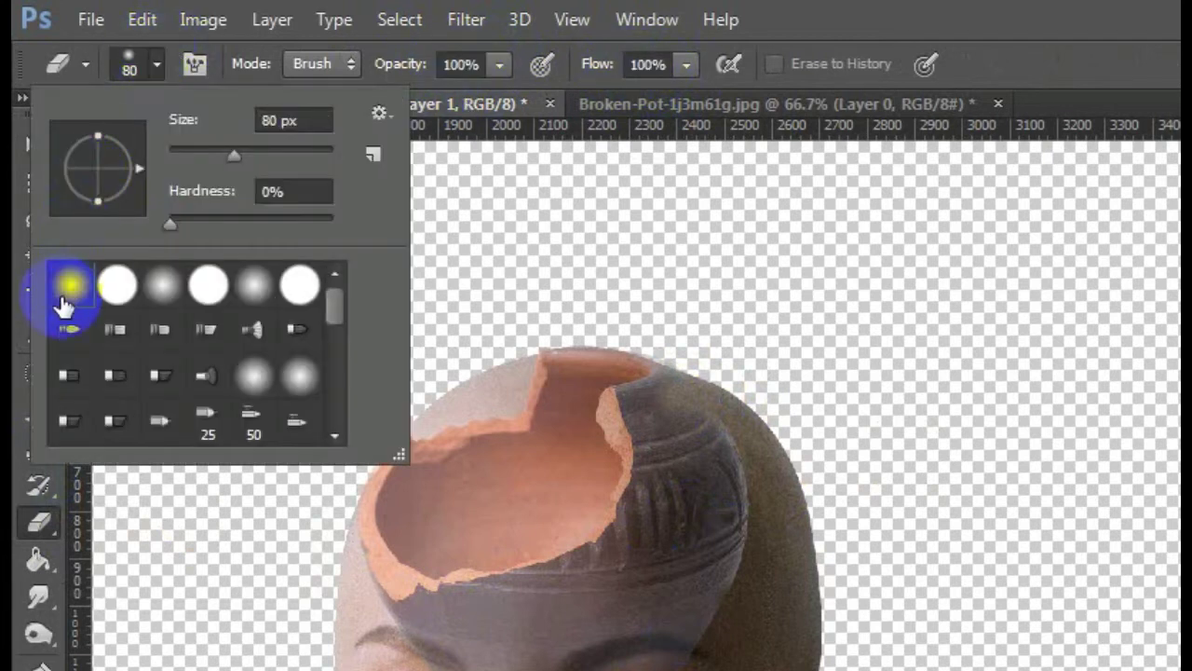
pyautogui.rightClick(72, 296)
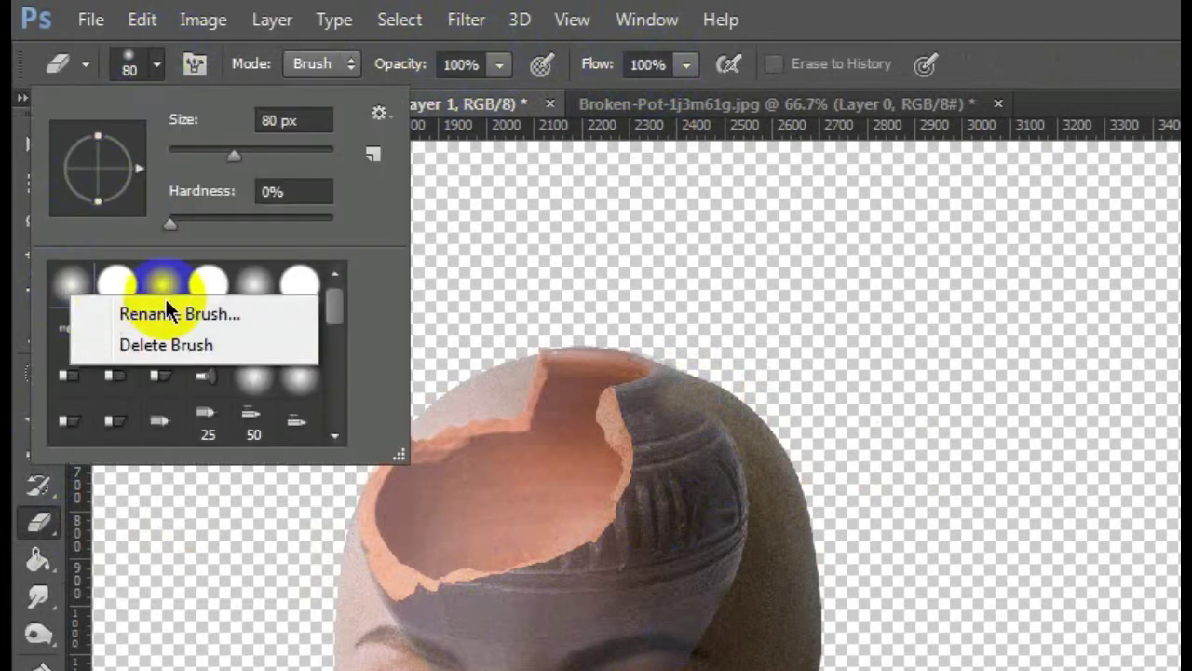
pyautogui.click(66, 279)
pyautogui.click(116, 70)
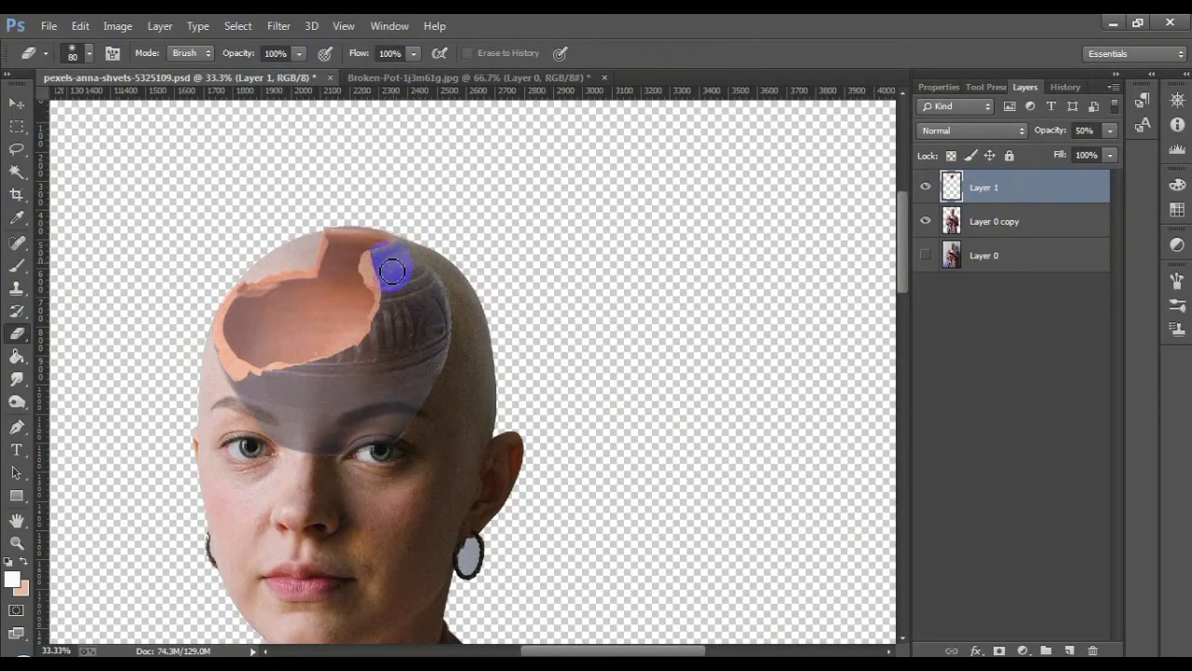
# - Erase the pot's dark outer body over the forehead on Layer 1, leaving the orange interior and broken rim
pyautogui.moveTo(392, 271)
pyautogui.mouseDown()
pyautogui.moveTo(399, 320)
pyautogui.moveTo(434, 251)
pyautogui.moveTo(405, 298)
pyautogui.moveTo(467, 311)
pyautogui.moveTo(452, 293)
pyautogui.moveTo(426, 302)
pyautogui.moveTo(408, 282)
pyautogui.moveTo(384, 327)
pyautogui.moveTo(442, 292)
pyautogui.moveTo(422, 307)
pyautogui.moveTo(444, 375)
pyautogui.moveTo(412, 353)
pyautogui.moveTo(349, 370)
pyautogui.moveTo(380, 355)
pyautogui.moveTo(237, 395)
pyautogui.moveTo(332, 405)
pyautogui.moveTo(363, 390)
pyautogui.moveTo(368, 411)
pyautogui.moveTo(478, 369)
pyautogui.moveTo(356, 436)
pyautogui.moveTo(435, 420)
pyautogui.moveTo(237, 454)
pyautogui.moveTo(285, 431)
pyautogui.mouseUp()
pyautogui.press(']')
pyautogui.press(']')
pyautogui.press(']')
pyautogui.moveTo(225, 401)
pyautogui.mouseDown()
pyautogui.moveTo(211, 379)
pyautogui.moveTo(269, 394)
pyautogui.moveTo(334, 388)
pyautogui.mouseUp()
# - Clean the remaining dark remnants along the broken rim of the pot with a 60 px Eraser
pyautogui.press('[')
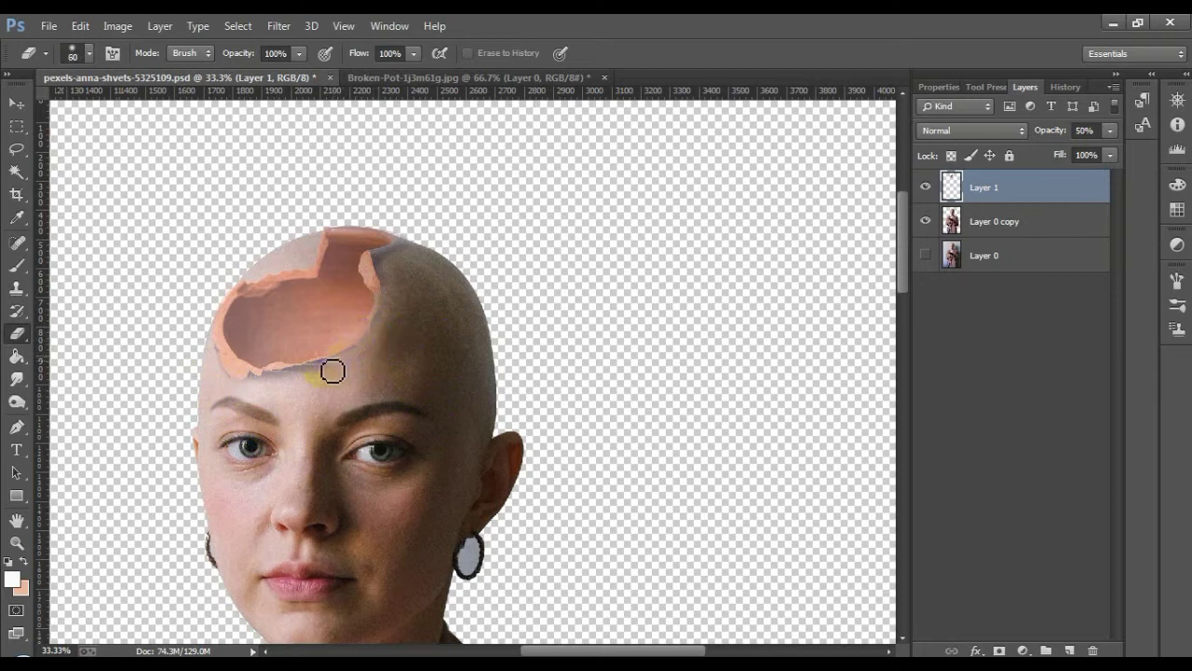
pyautogui.moveTo(378, 351); pyautogui.dragTo(398, 300)
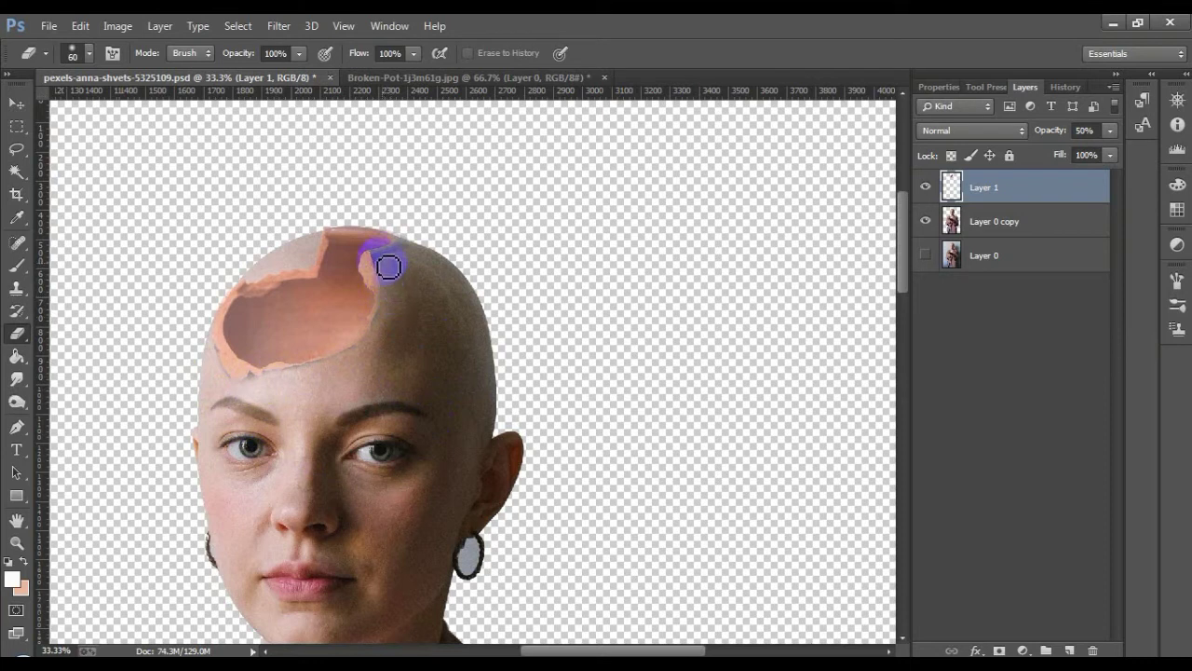
pyautogui.moveTo(409, 255)
pyautogui.mouseDown()
pyautogui.moveTo(441, 316)
pyautogui.moveTo(345, 457)
pyautogui.moveTo(343, 481)
pyautogui.mouseUp()
pyautogui.moveTo(431, 361); pyautogui.dragTo(398, 353)
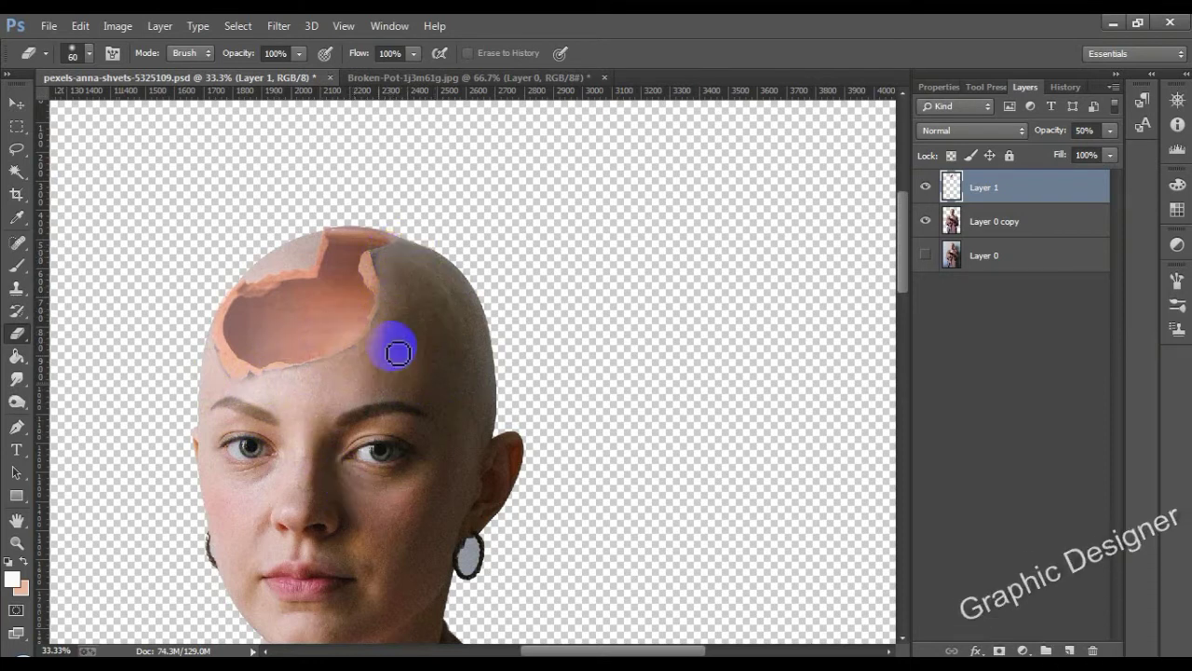
# - Set Layer 1's opacity to 100% and deselect the layer
pyautogui.click(1084, 130)
pyautogui.write('100')
pyautogui.press('Return')
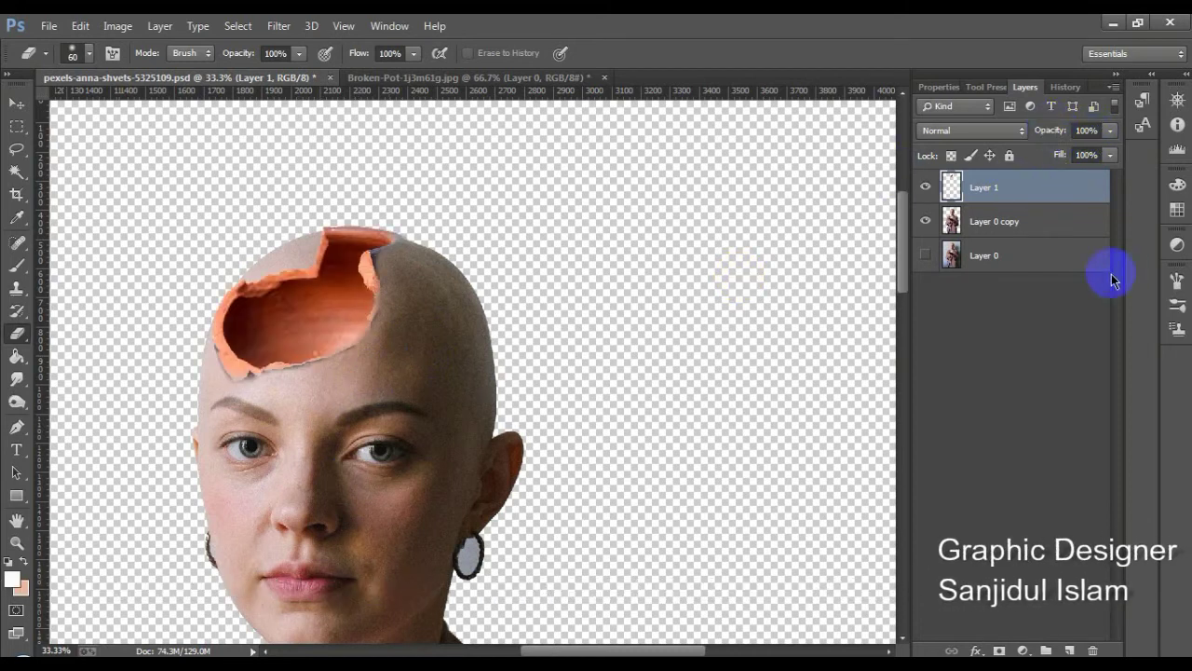
pyautogui.click(1018, 328)
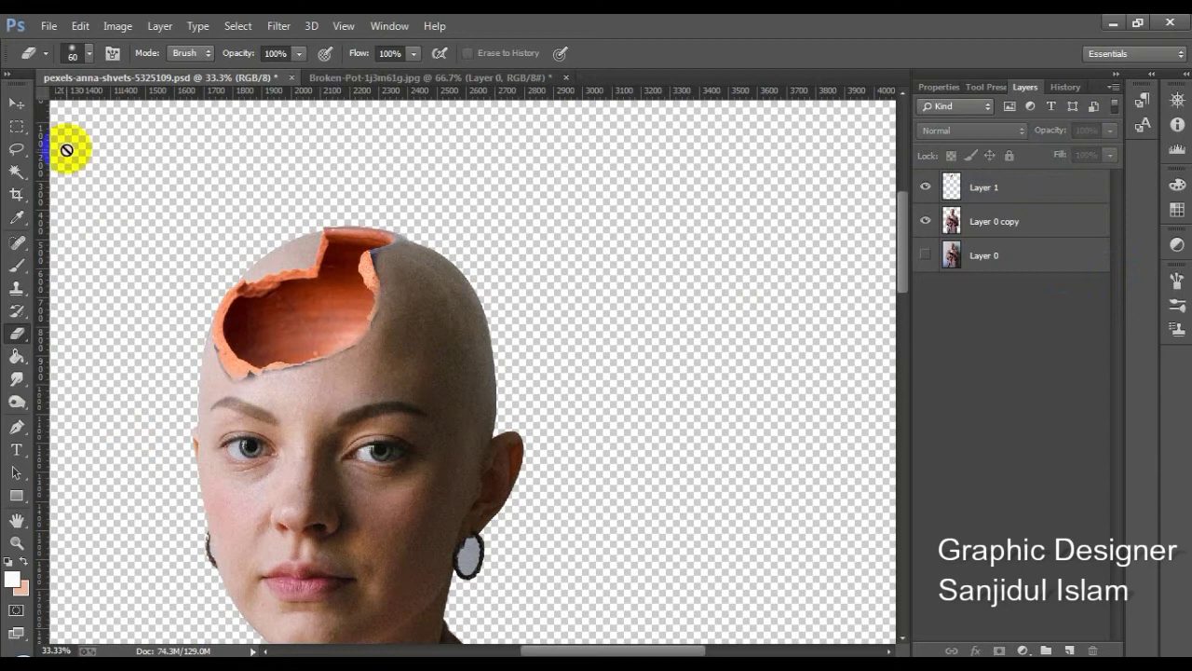
# - Erase the woman's scalp above the pot's broken rim on Layer 0 copy so the head looks hollow
pyautogui.click(17, 103)
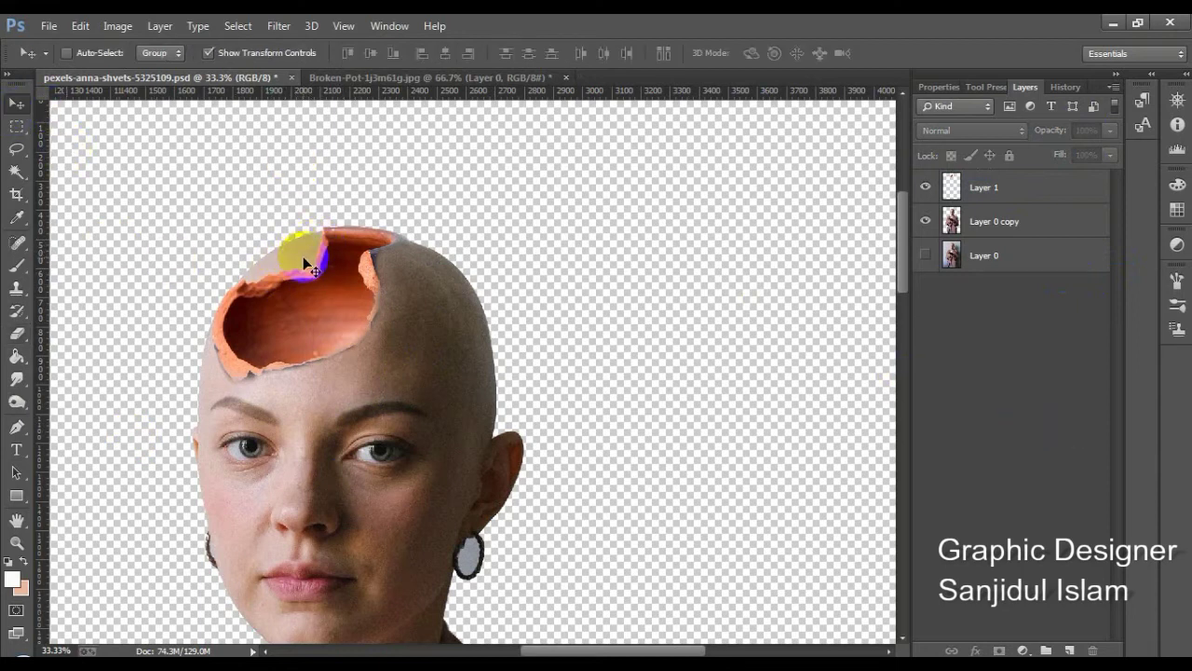
pyautogui.click(1006, 222)
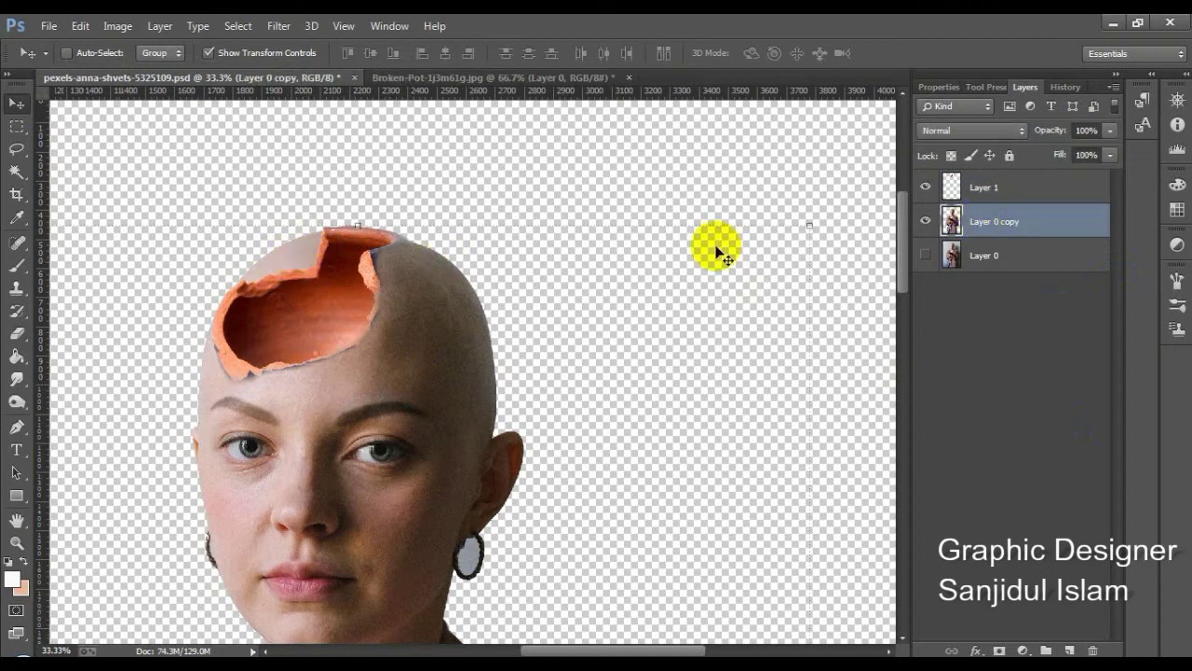
pyautogui.click(924, 221)
pyautogui.click(925, 222)
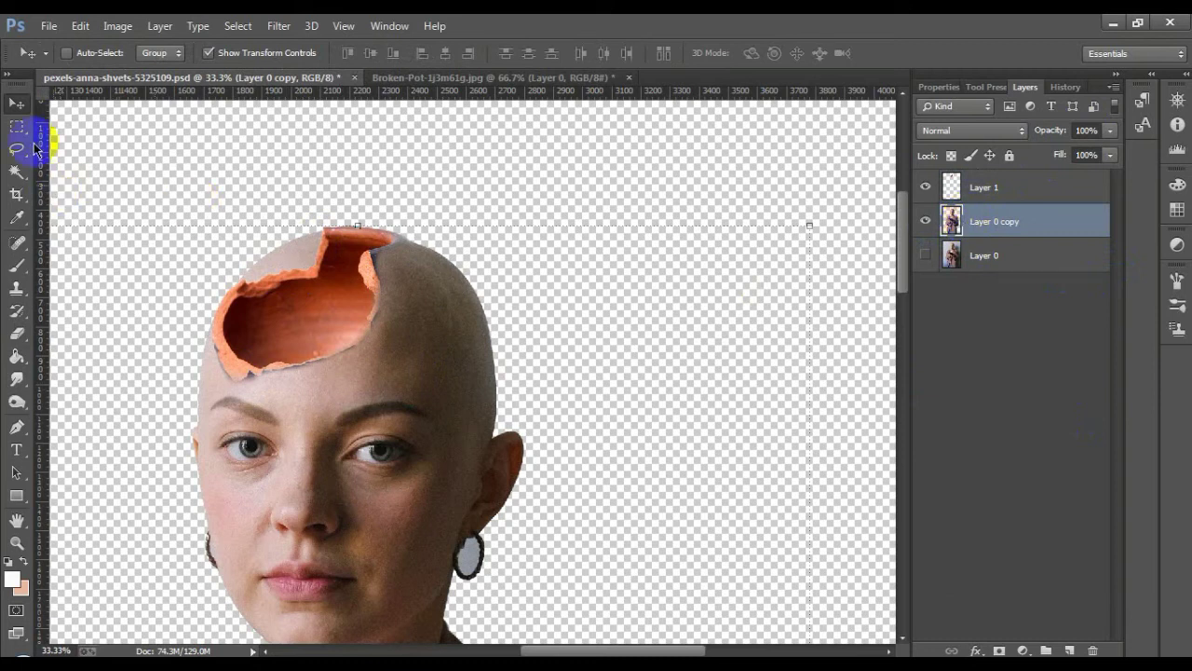
pyautogui.click(14, 336)
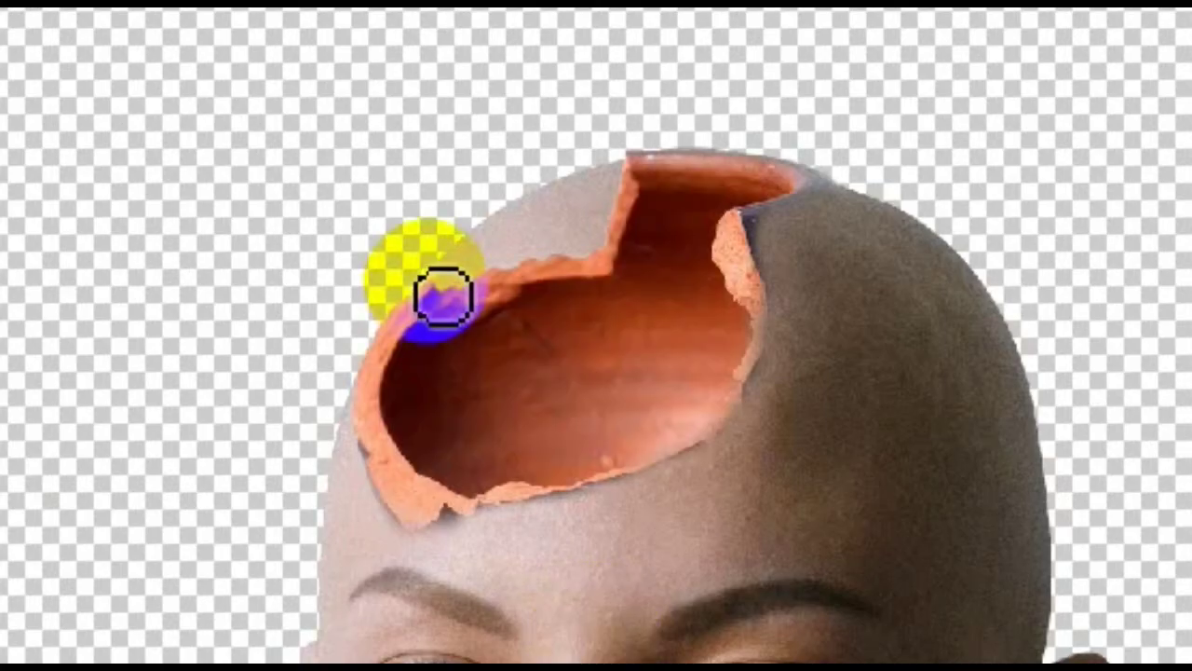
pyautogui.moveTo(250, 288); pyautogui.dragTo(288, 283)
pyautogui.moveTo(538, 284)
pyautogui.mouseDown()
pyautogui.moveTo(610, 252)
pyautogui.moveTo(591, 278)
pyautogui.moveTo(652, 187)
pyautogui.moveTo(626, 233)
pyautogui.moveTo(637, 177)
pyautogui.moveTo(587, 201)
pyautogui.moveTo(565, 243)
pyautogui.moveTo(574, 197)
pyautogui.moveTo(474, 244)
pyautogui.moveTo(549, 222)
pyautogui.moveTo(561, 234)
pyautogui.moveTo(595, 228)
pyautogui.moveTo(501, 277)
pyautogui.moveTo(421, 298)
pyautogui.moveTo(598, 205)
pyautogui.moveTo(579, 262)
pyautogui.moveTo(576, 209)
pyautogui.moveTo(575, 237)
pyautogui.moveTo(623, 177)
pyautogui.moveTo(608, 219)
pyautogui.moveTo(505, 268)
pyautogui.moveTo(449, 276)
pyautogui.moveTo(563, 276)
pyautogui.mouseUp()
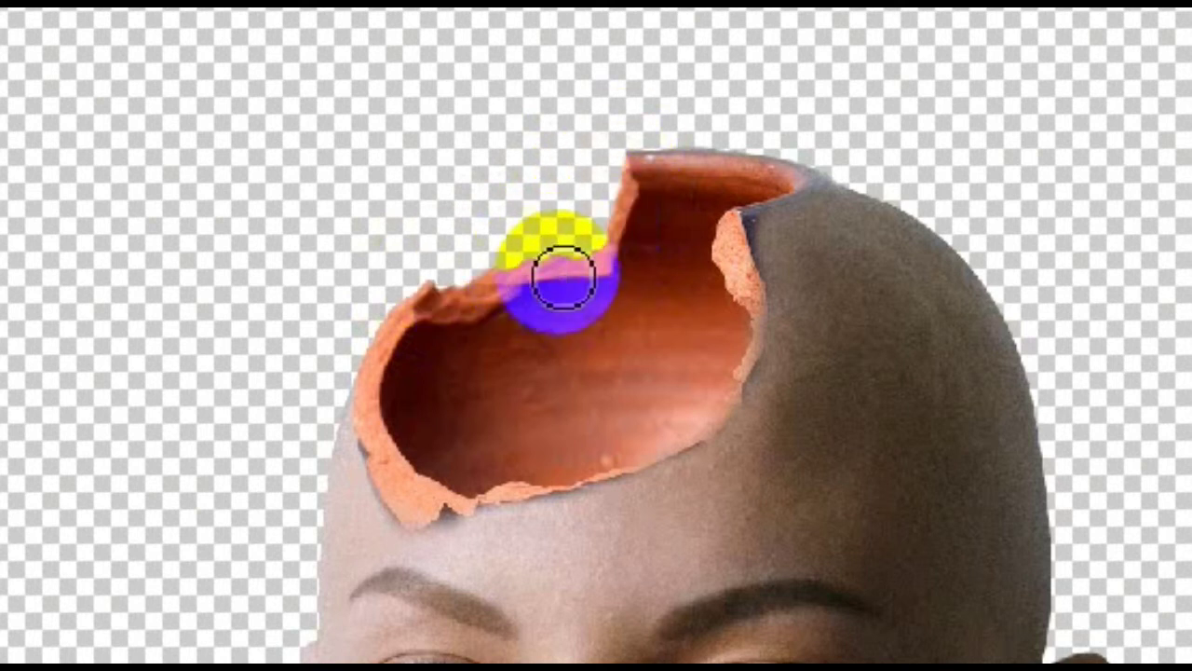
# - Examine the hollow head composite at different zoom levels
pyautogui.hotkey('ctrl', '-')
pyautogui.hotkey('ctrl', '-')
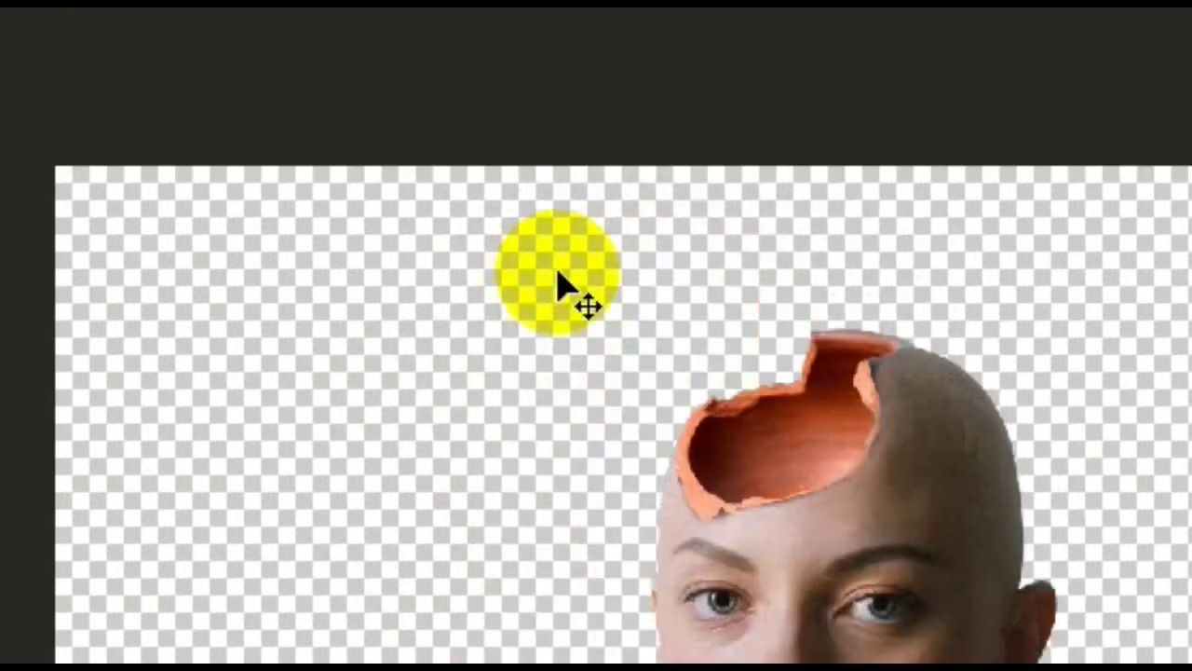
pyautogui.hotkey('ctrl', '+')
pyautogui.hotkey('ctrl', '+')
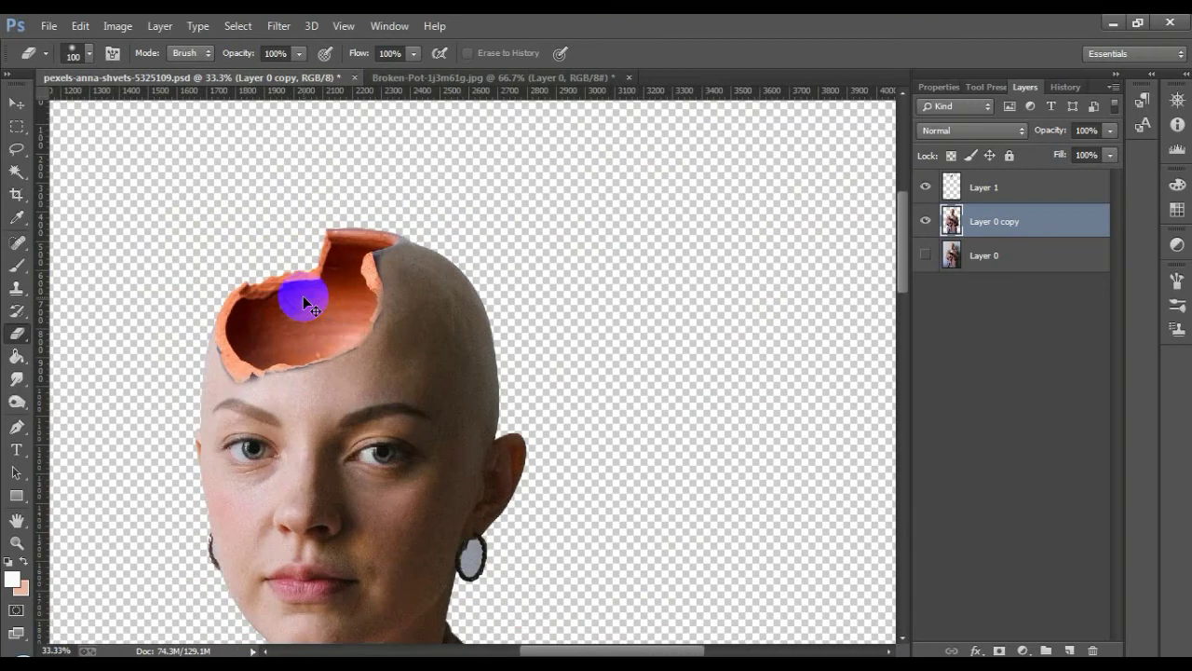
pyautogui.hotkey('ctrl', '-')
pyautogui.hotkey('ctrl', '-')
pyautogui.hotkey('ctrl', '-')
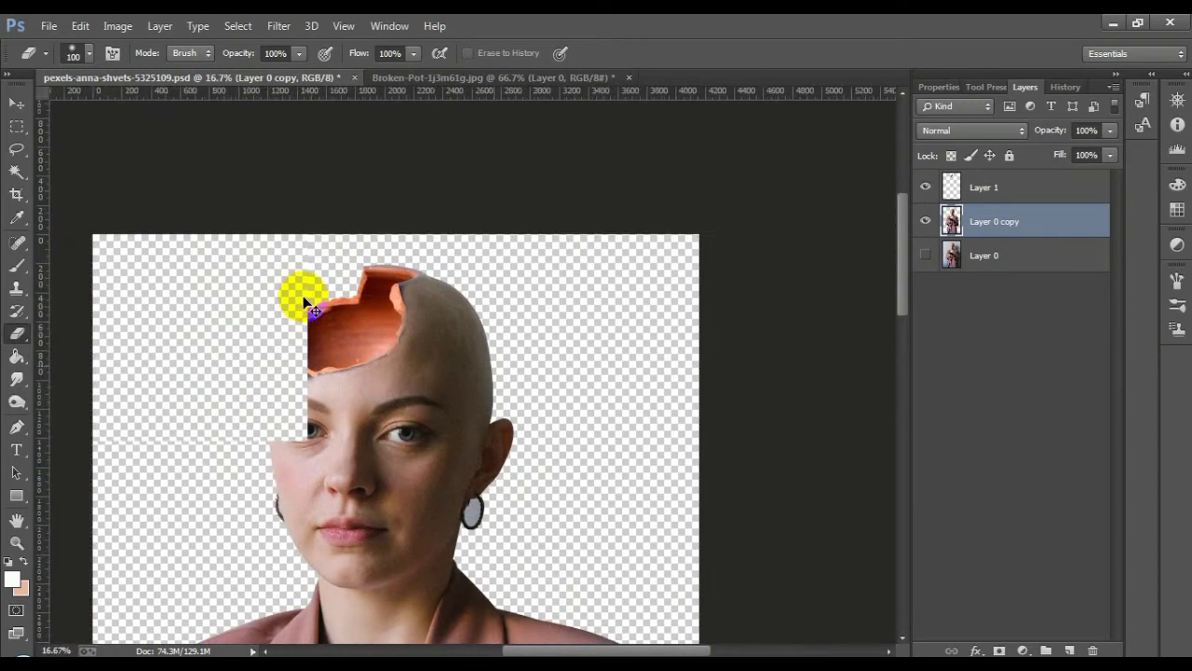
pyautogui.click(953, 407)
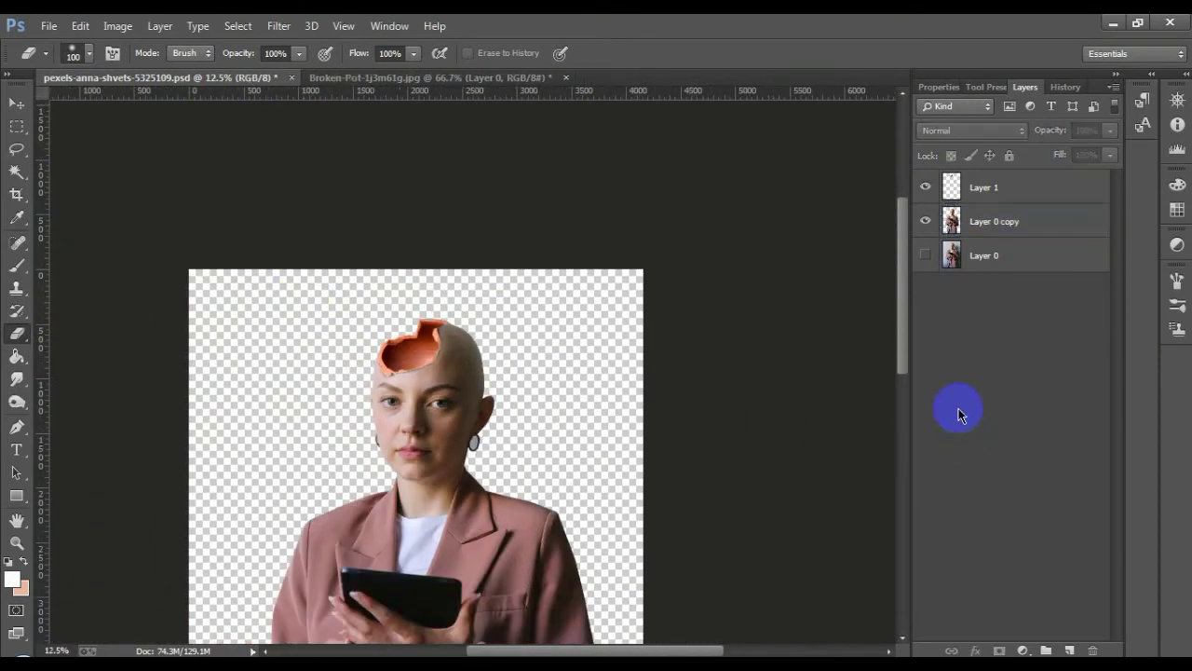
# - Darken the pot's interior on Layer 1 with the Burn tool at 175 px, Midtones range and 50% exposure
pyautogui.click(977, 224)
pyautogui.keyDown('shift'); pyautogui.click(987, 193); pyautogui.keyUp('shift')
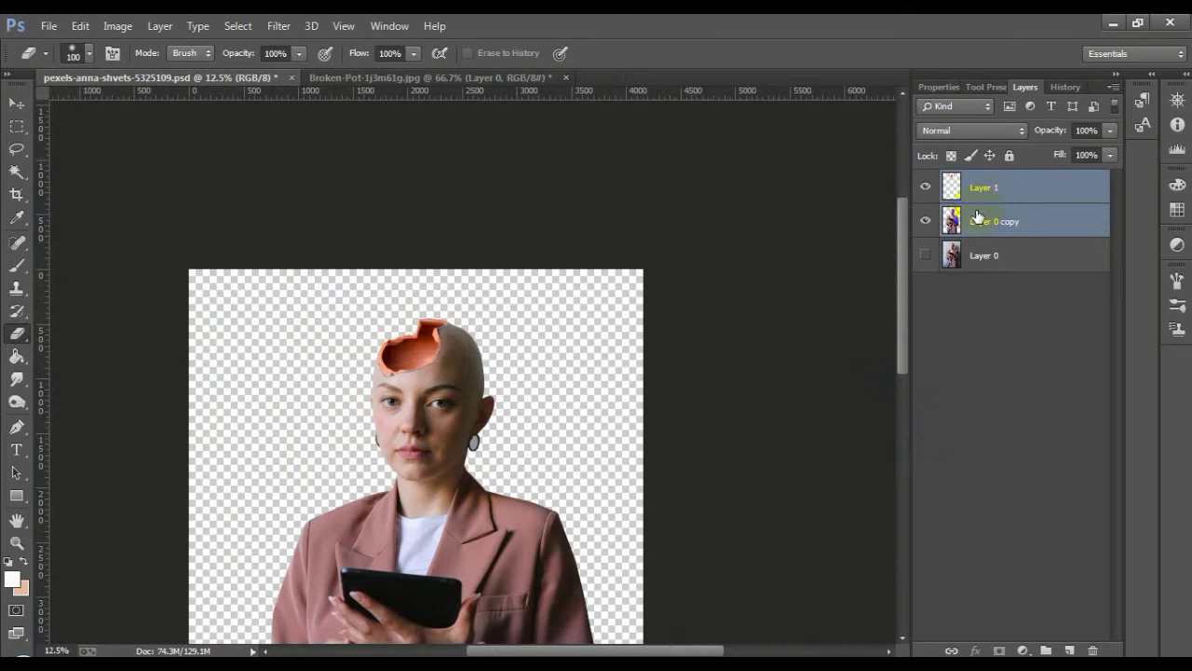
pyautogui.click(1008, 192)
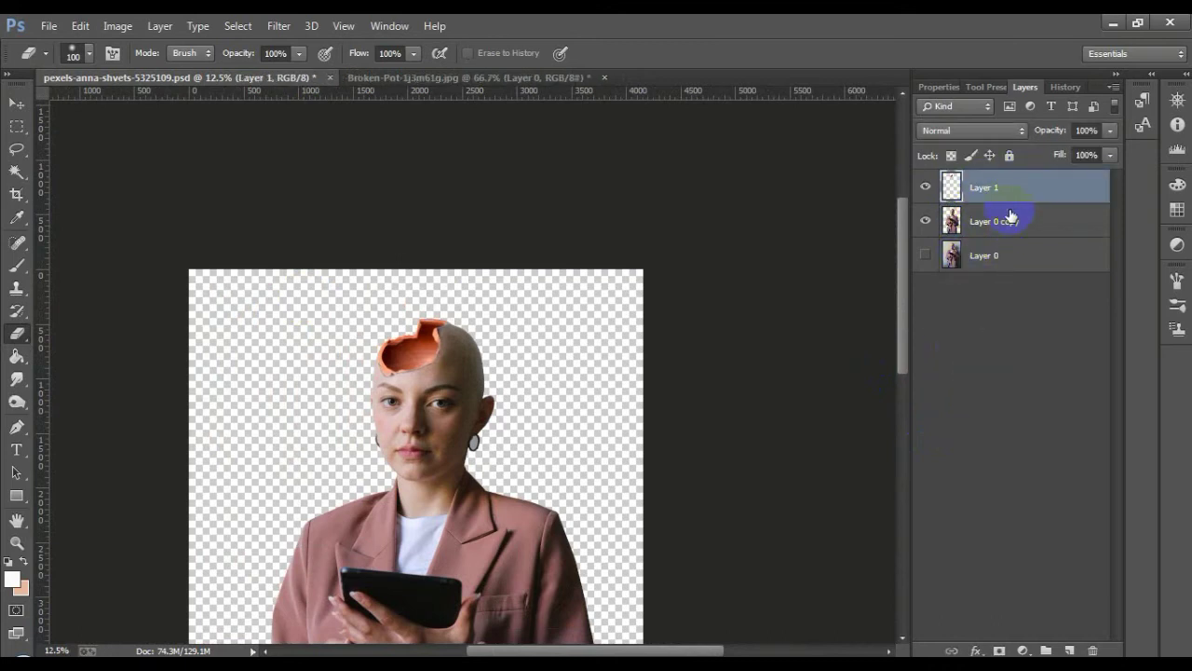
pyautogui.hotkey('ctrl', '+')
pyautogui.hotkey('ctrl', '+')
pyautogui.hotkey('ctrl', '+')
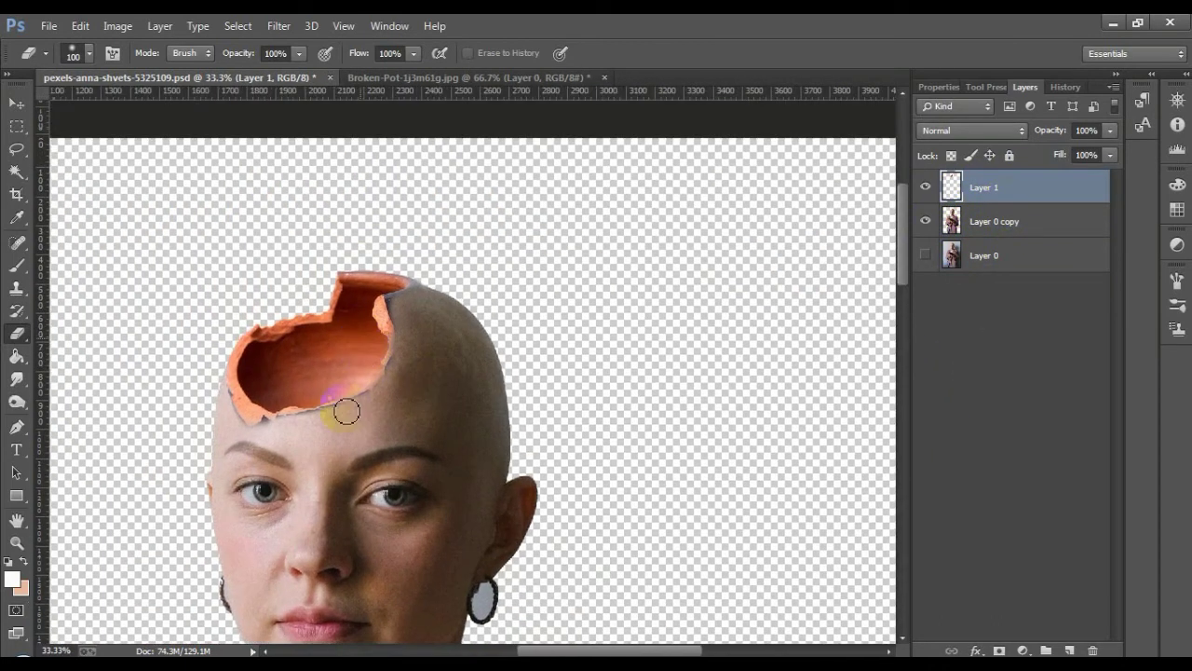
pyautogui.click(13, 404)
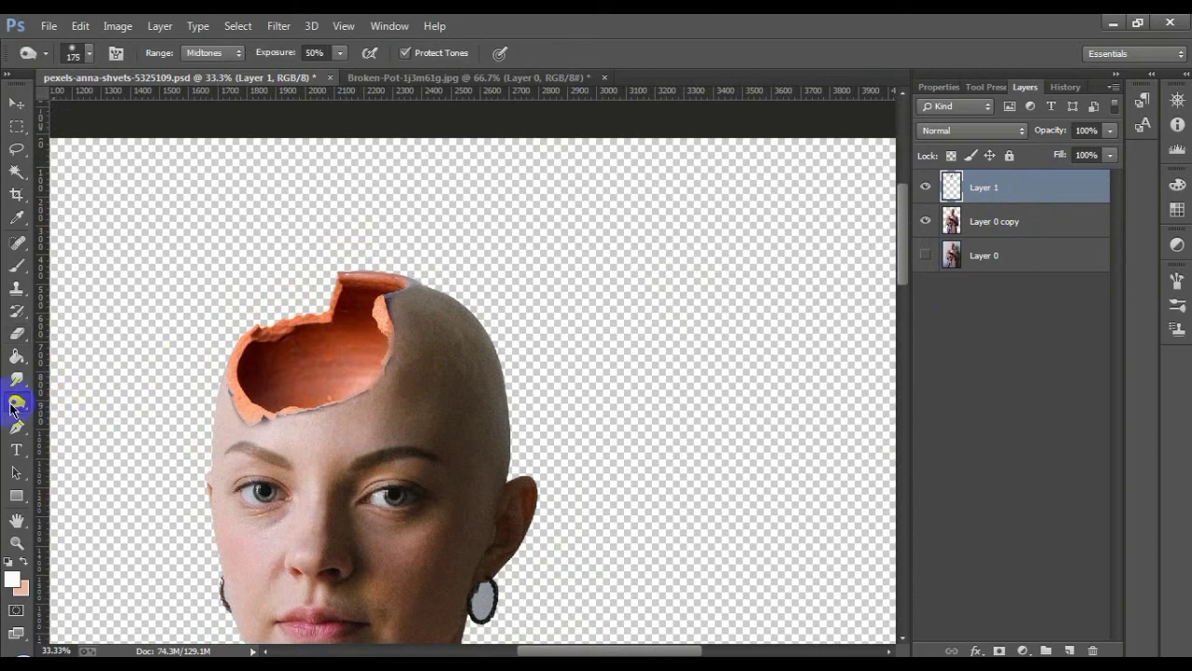
pyautogui.click(80, 421)
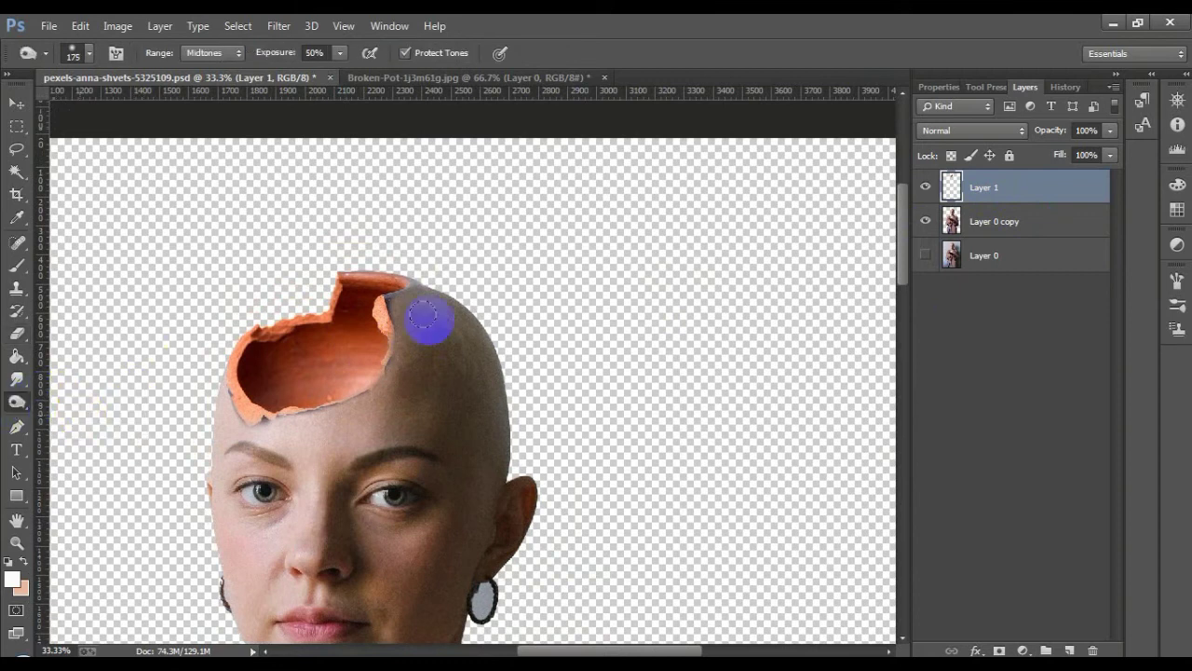
pyautogui.moveTo(357, 316)
pyautogui.mouseDown()
pyautogui.moveTo(263, 373)
pyautogui.moveTo(261, 392)
pyautogui.moveTo(298, 344)
pyautogui.moveTo(282, 391)
pyautogui.moveTo(355, 306)
pyautogui.moveTo(375, 355)
pyautogui.moveTo(352, 326)
pyautogui.moveTo(364, 306)
pyautogui.moveTo(372, 324)
pyautogui.moveTo(373, 299)
pyautogui.moveTo(349, 299)
pyautogui.moveTo(337, 325)
pyautogui.moveTo(281, 344)
pyautogui.moveTo(256, 379)
pyautogui.moveTo(284, 390)
pyautogui.moveTo(334, 367)
pyautogui.moveTo(301, 362)
pyautogui.moveTo(280, 386)
pyautogui.moveTo(362, 342)
pyautogui.moveTo(348, 323)
pyautogui.moveTo(368, 351)
pyautogui.moveTo(320, 353)
pyautogui.moveTo(331, 342)
pyautogui.moveTo(258, 381)
pyautogui.mouseUp()
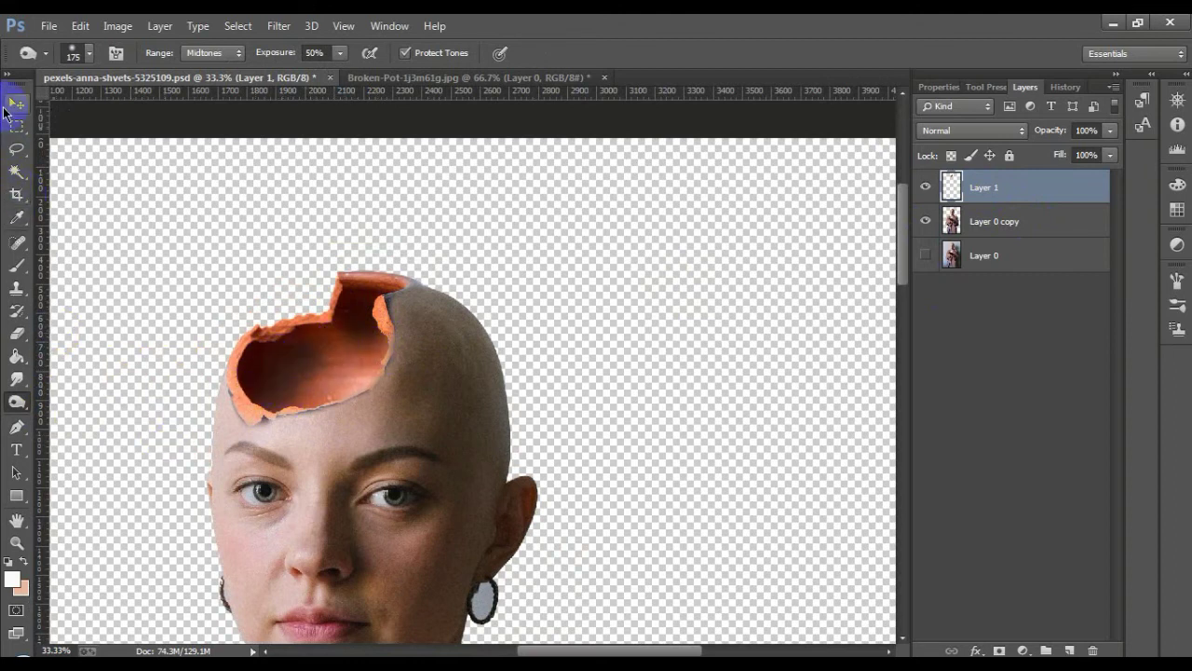
# - Undo the last Burn stroke inside the pot on Layer 1, check the head at different zoom levels and deselect the layer
pyautogui.click(15, 104)
pyautogui.click(1044, 373)
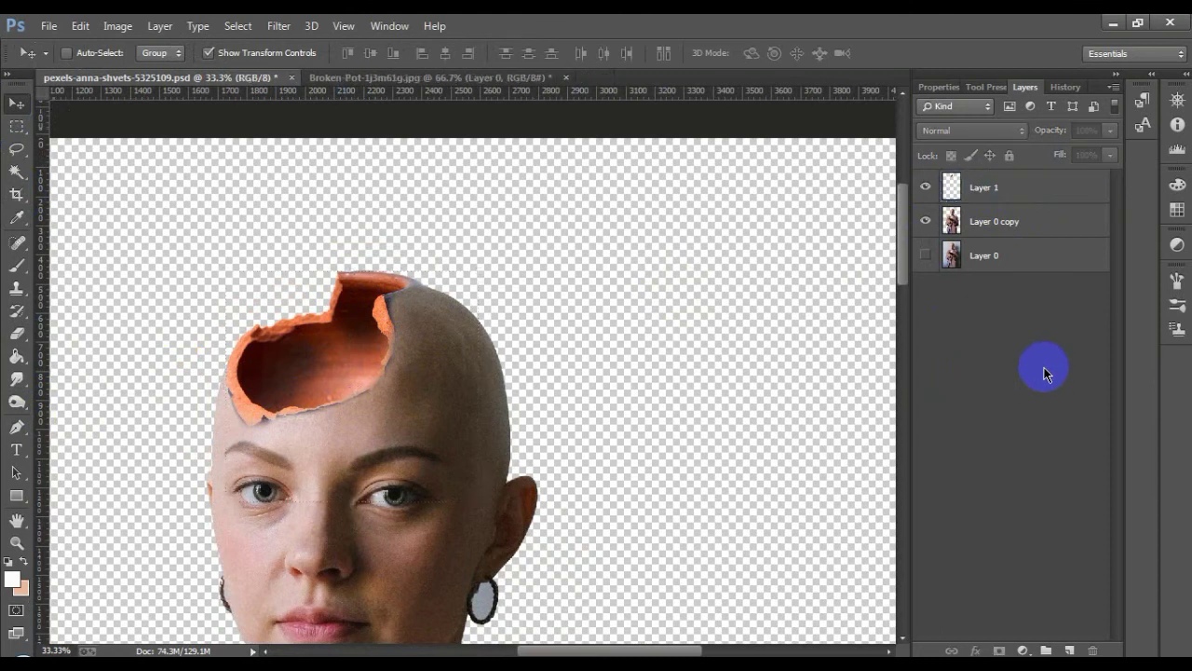
pyautogui.hotkey('ctrl', '-')
pyautogui.hotkey('ctrl', '-')
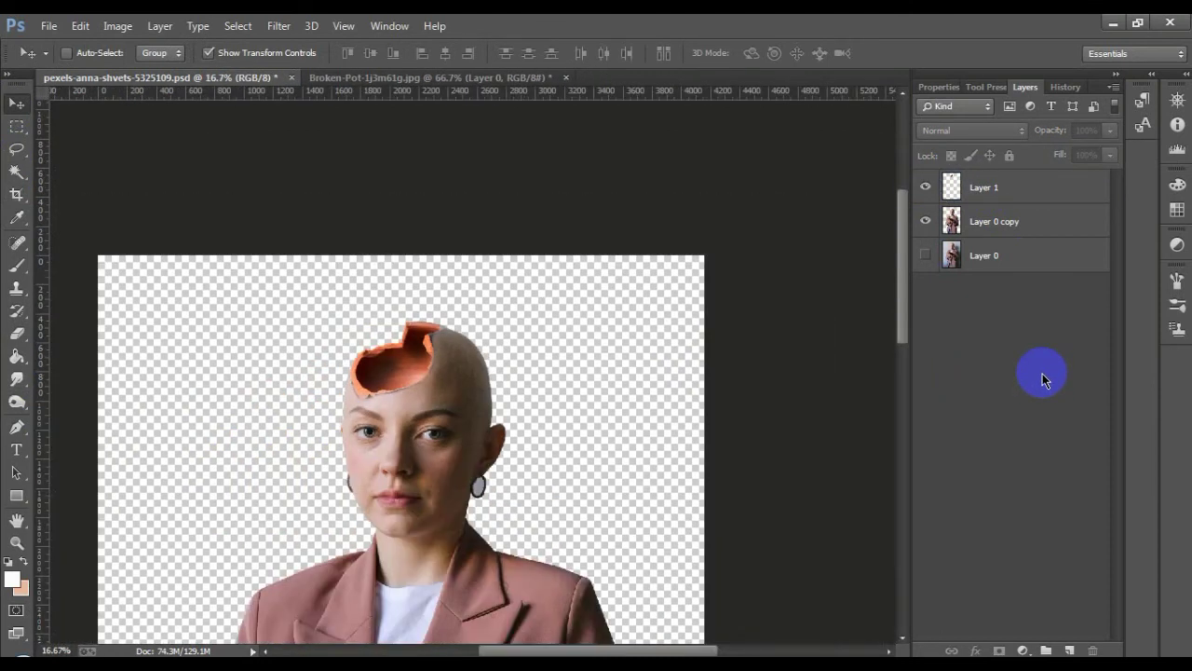
pyautogui.hotkey('ctrl', '+')
pyautogui.hotkey('ctrl', 'z')
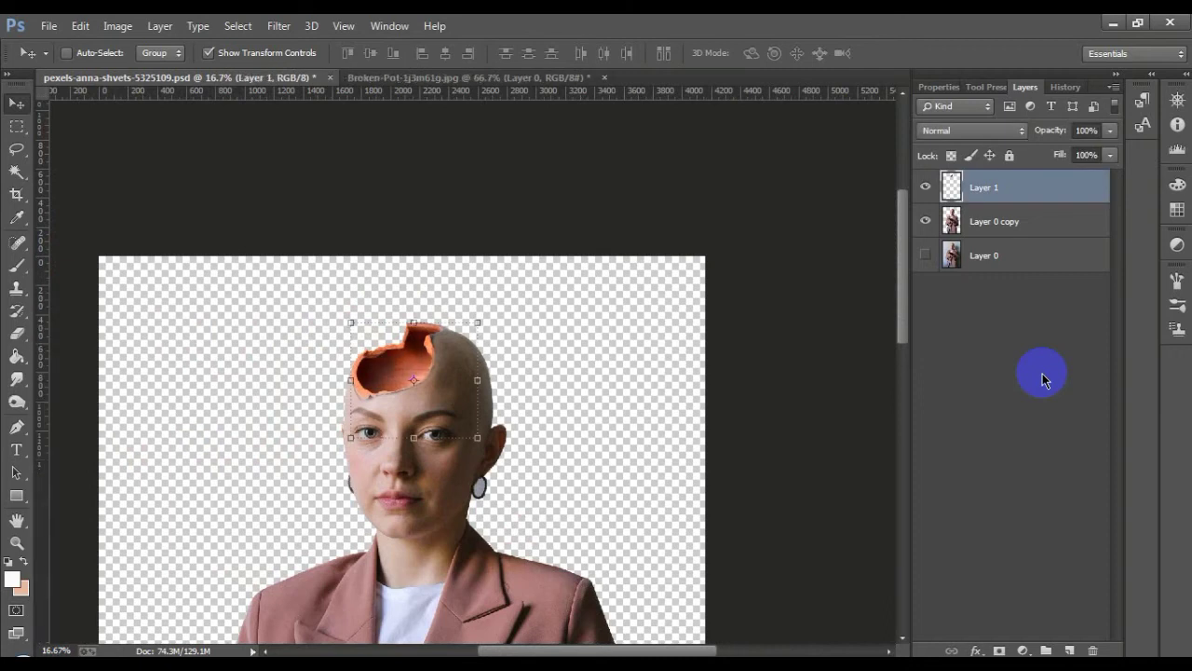
pyautogui.hotkey('ctrl', '+')
pyautogui.hotkey('ctrl', '+')
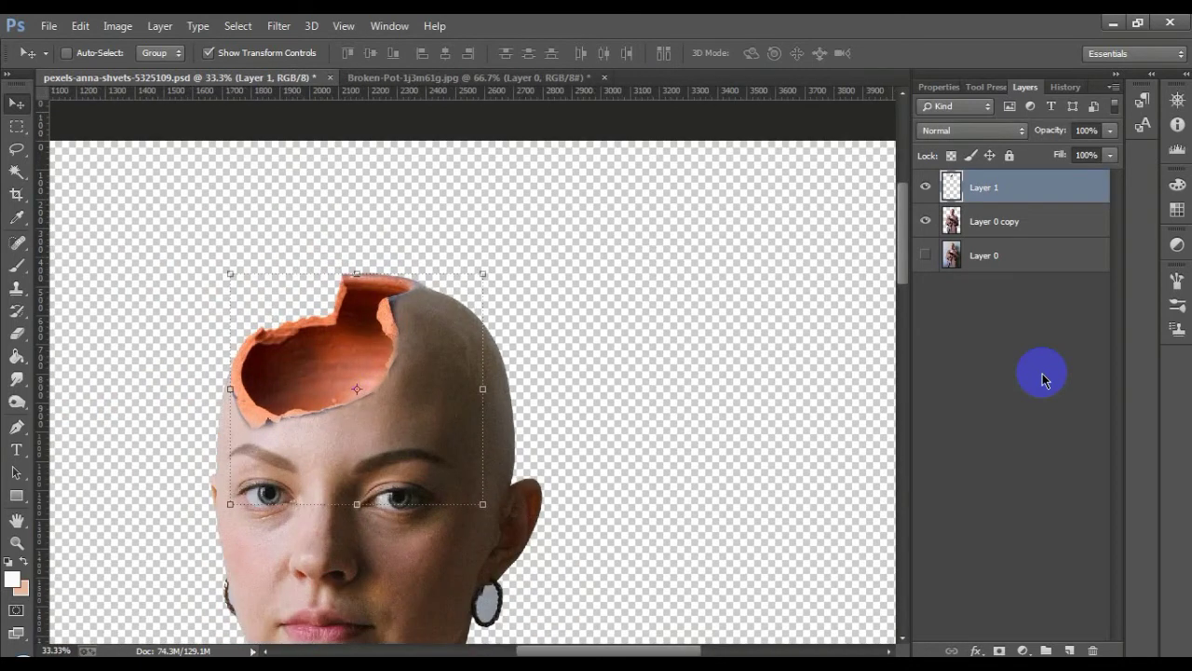
pyautogui.hotkey('ctrl', '-')
pyautogui.click(1040, 428)
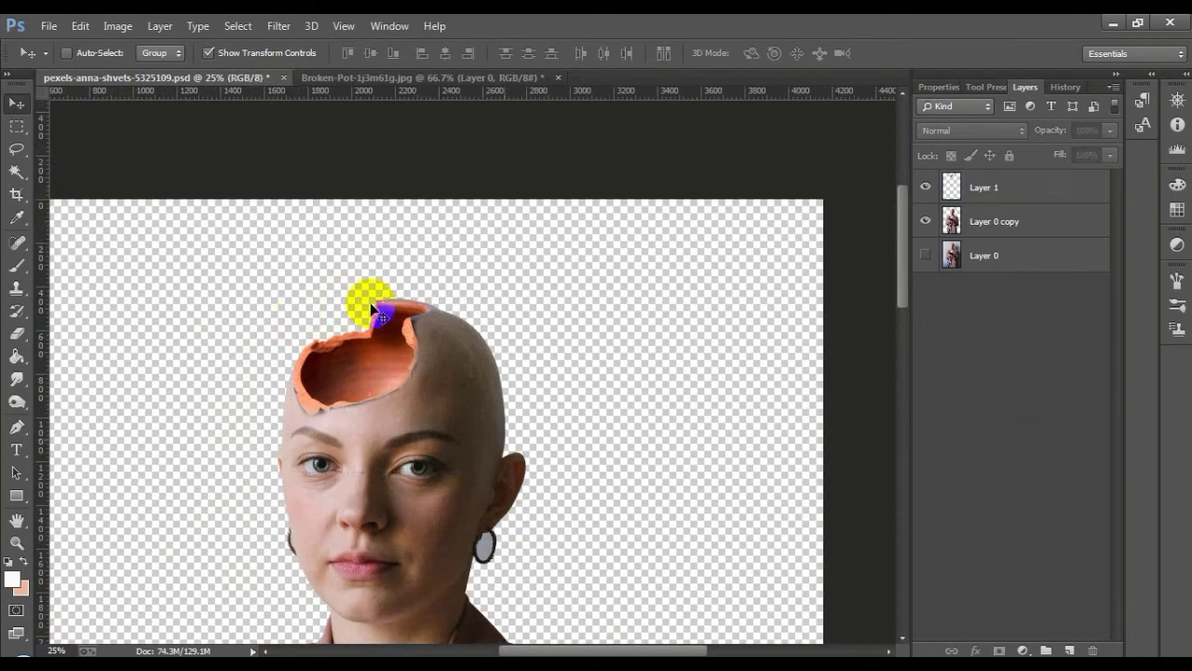
# - Merge Layer 1 and Layer 0 copy into one layer, check it by toggling its visibility, and deselect it
pyautogui.click(1032, 231)
pyautogui.keyDown('shift'); pyautogui.click(1020, 188); pyautogui.keyUp('shift')
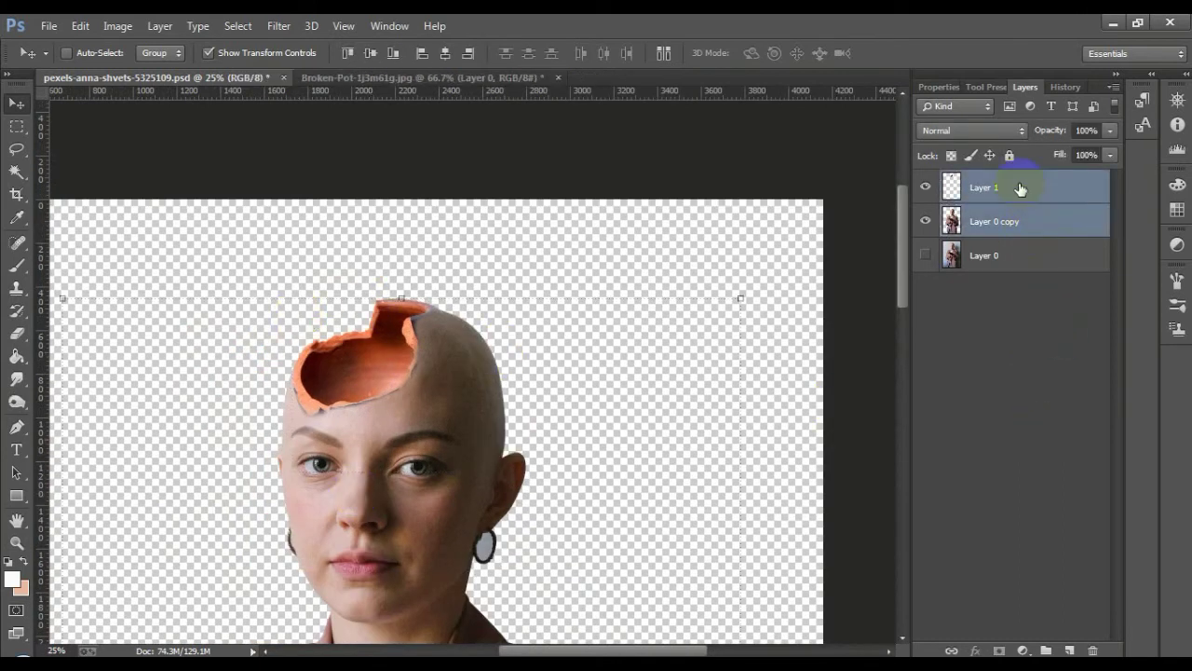
pyautogui.hotkey('ctrl', 'e')
pyautogui.click(926, 188)
pyautogui.click(928, 187)
pyautogui.click(990, 351)
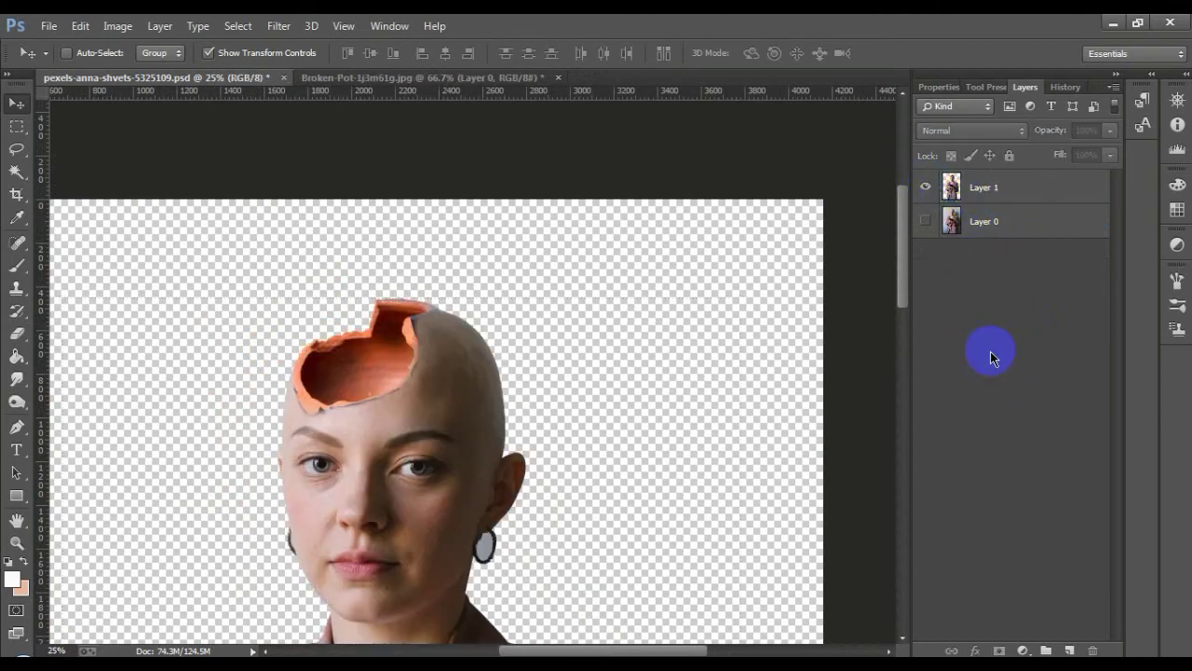
# - Enlarge the merged woman on Layer 1 with Free Transform and lower her so her upper body fills the canvas width
pyautogui.hotkey('ctrl', '-')
pyautogui.hotkey('ctrl', '-')
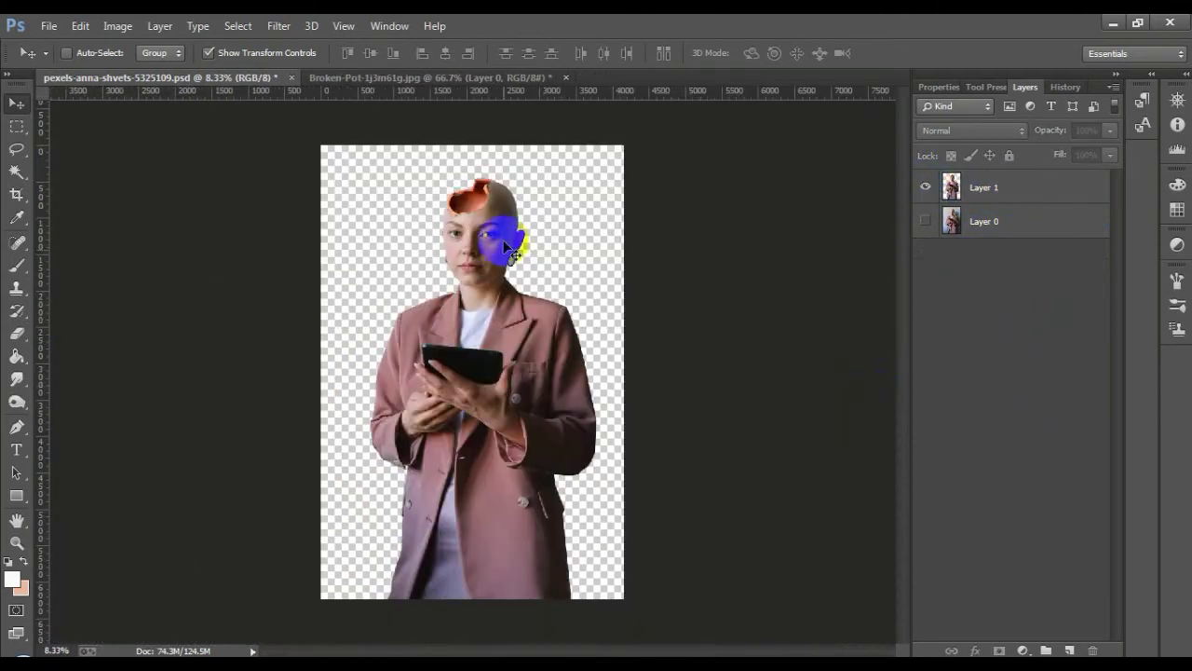
pyautogui.click(985, 189)
pyautogui.hotkey('ctrl', 't')
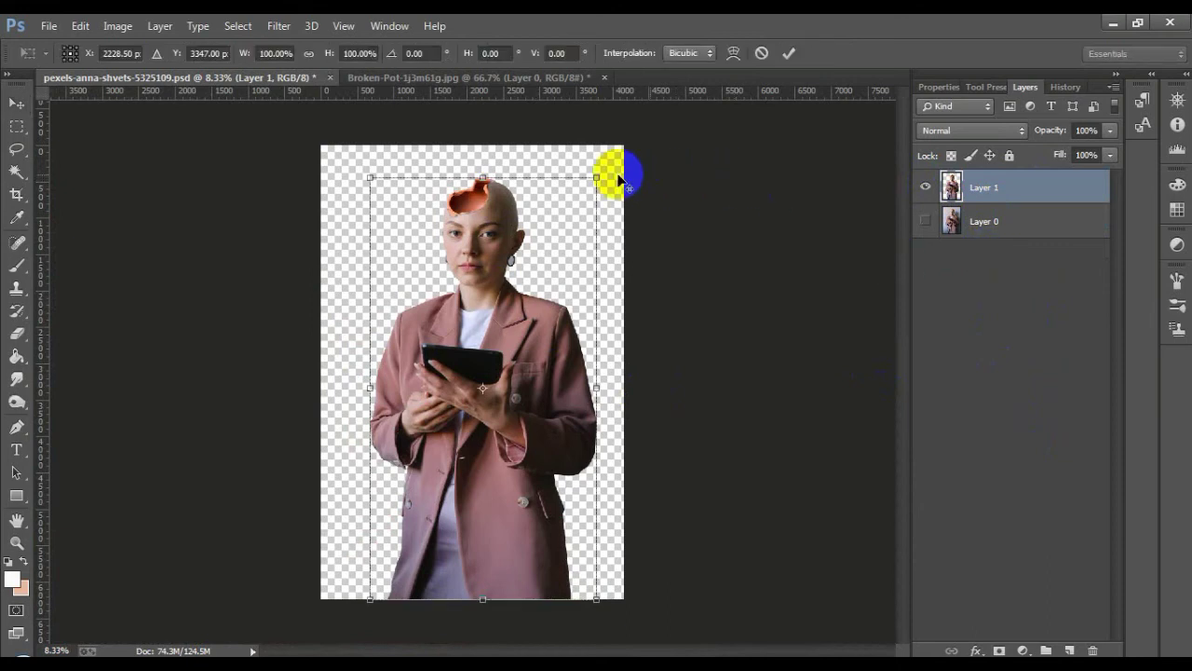
pyautogui.moveTo(597, 176); pyautogui.dragTo(644, 88)
pyautogui.moveTo(486, 339); pyautogui.dragTo(484, 473)
pyautogui.moveTo(643, 222); pyautogui.dragTo(674, 169)
pyautogui.moveTo(520, 367); pyautogui.dragTo(519, 381)
pyautogui.moveTo(672, 182); pyautogui.dragTo(678, 170)
pyautogui.press('Return')
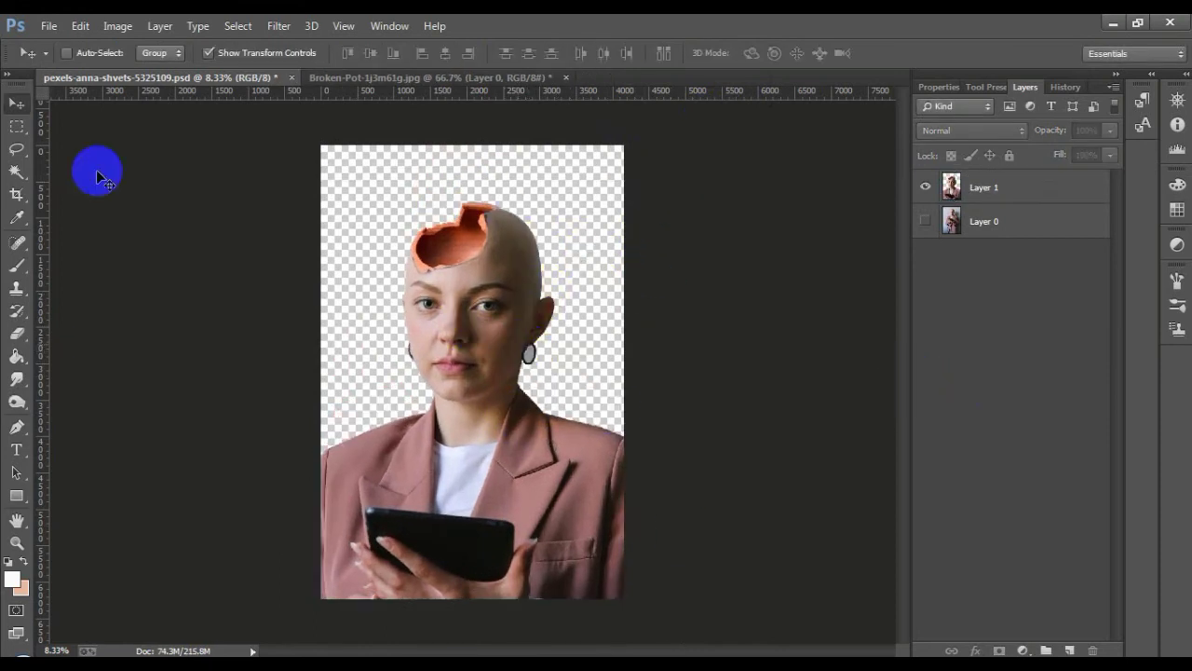
# - Draw a rectangle shape of about 4172 × 6264 px covering the whole canvas and remove its stroke
pyautogui.click(20, 503)
pyautogui.click(111, 491)
pyautogui.moveTo(321, 144); pyautogui.dragTo(623, 599)
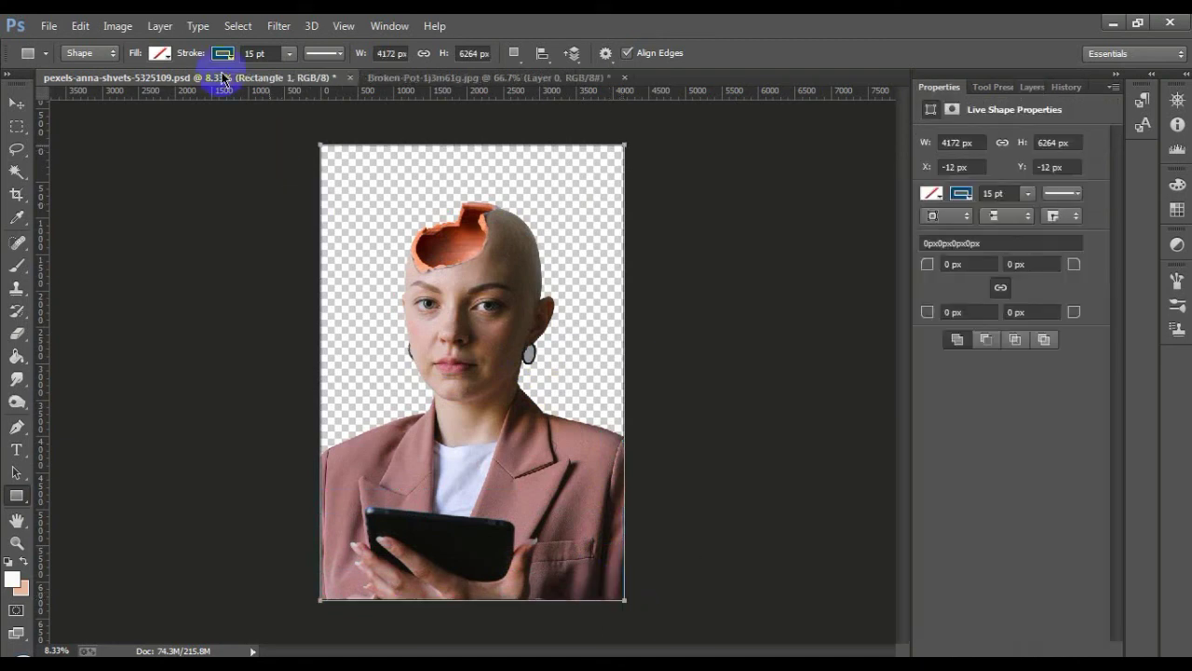
pyautogui.click(160, 53)
pyautogui.click(159, 90)
# - Fill the rectangle with a radial gradient running from white at the center to black at the edges
pyautogui.click(165, 51)
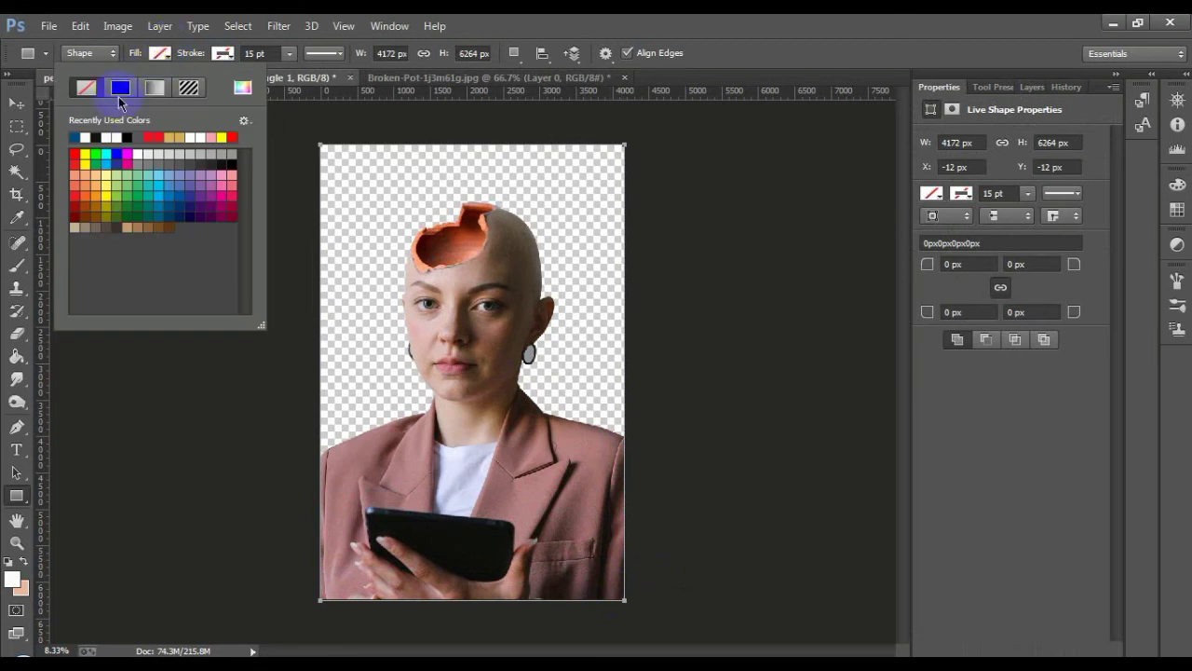
pyautogui.click(155, 88)
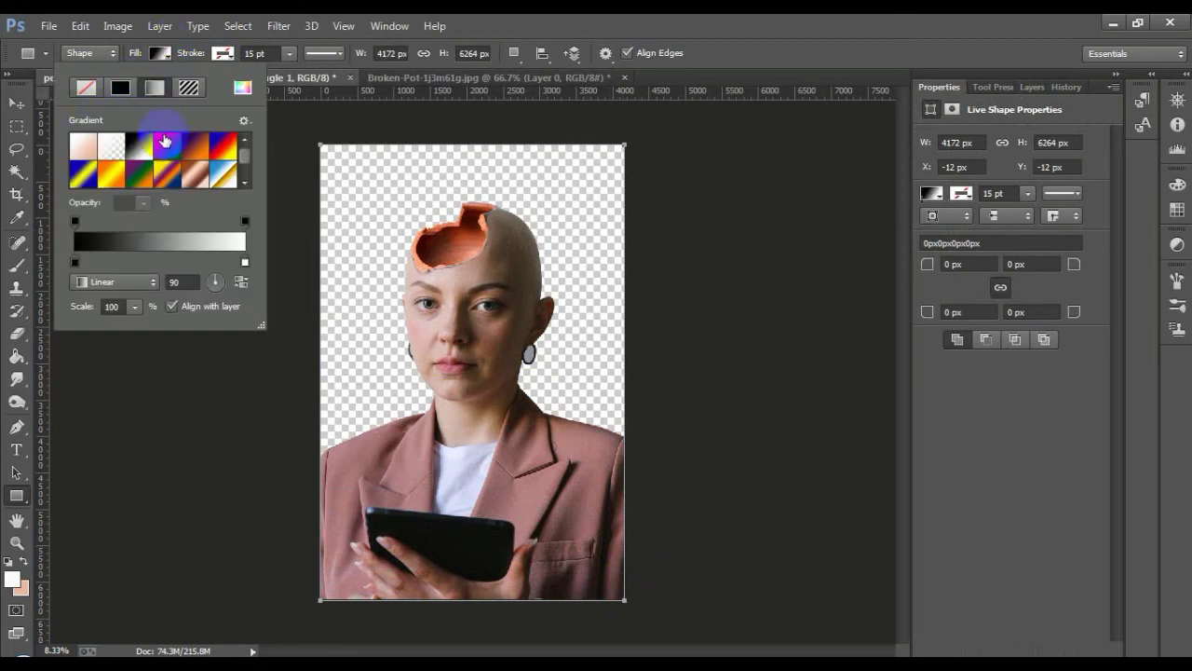
pyautogui.click(121, 282)
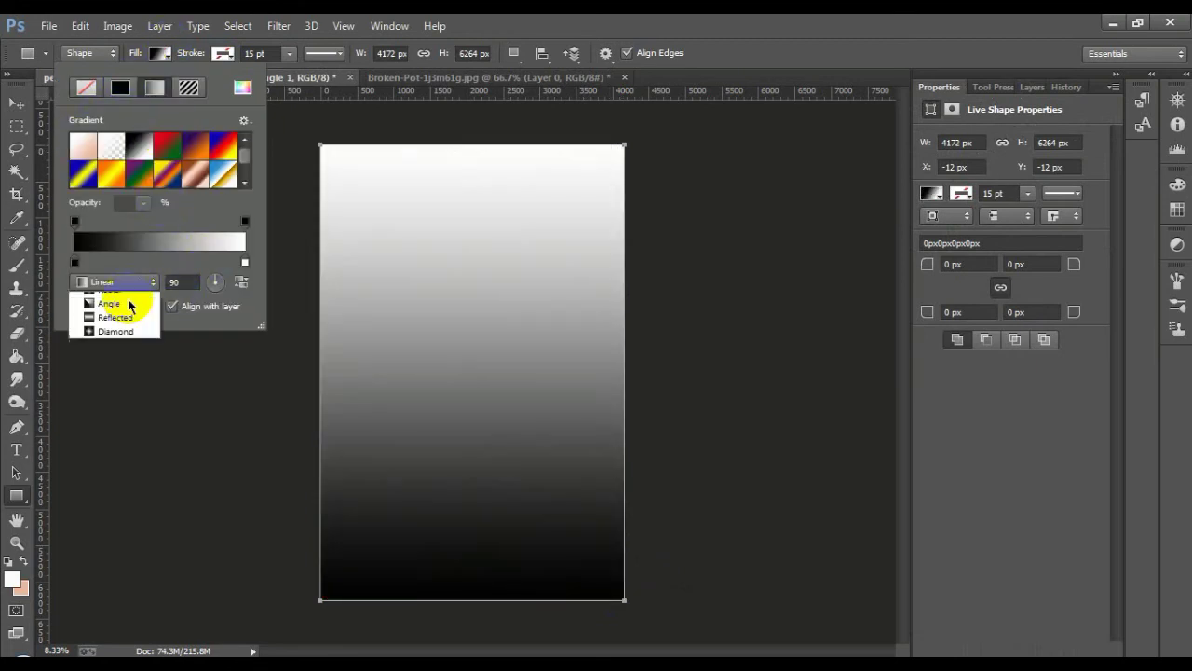
pyautogui.click(108, 314)
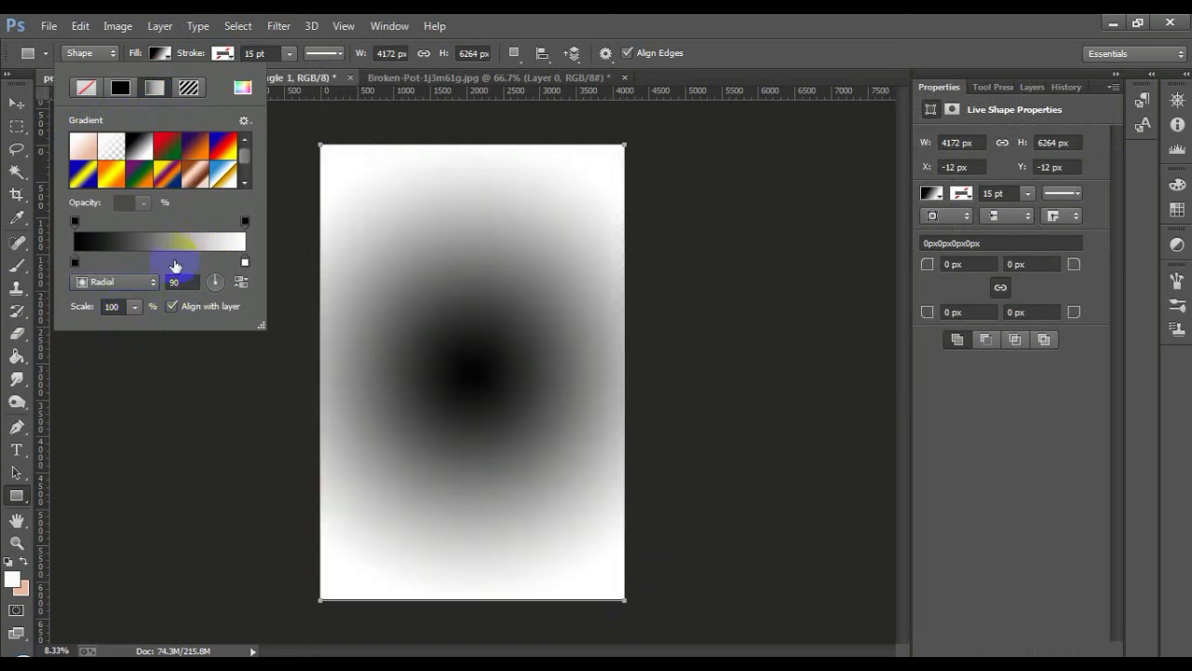
pyautogui.moveTo(78, 258); pyautogui.dragTo(240, 260)
pyautogui.click(85, 264)
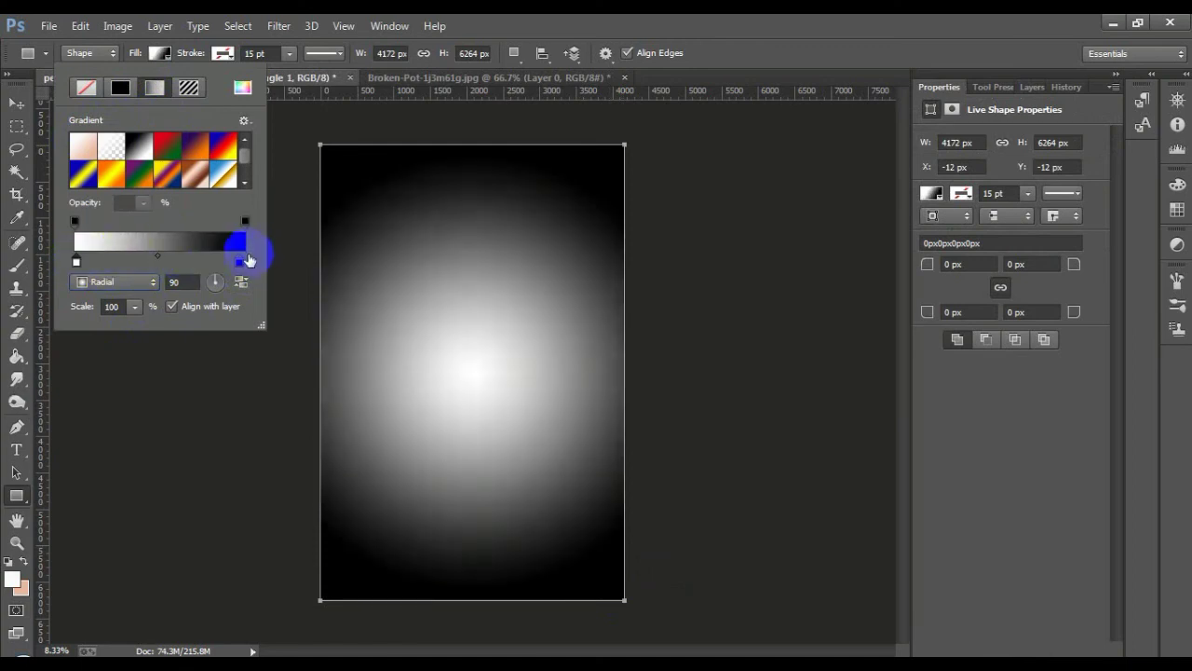
pyautogui.moveTo(236, 264)
pyautogui.mouseDown()
pyautogui.moveTo(225, 266)
pyautogui.moveTo(240, 269)
pyautogui.mouseUp()
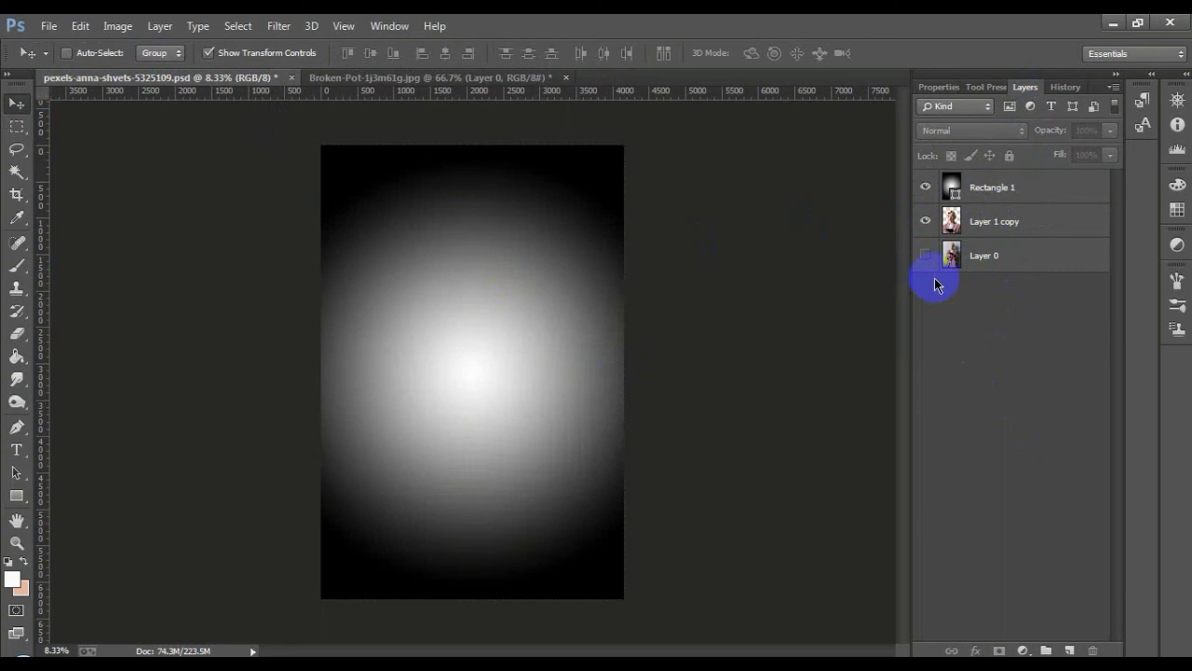
# - Place the Rectangle 1 layer beneath Layer 1 copy as the woman's background and leave no layer selected
pyautogui.moveTo(1012, 196); pyautogui.dragTo(1009, 237)
pyautogui.click(996, 340)
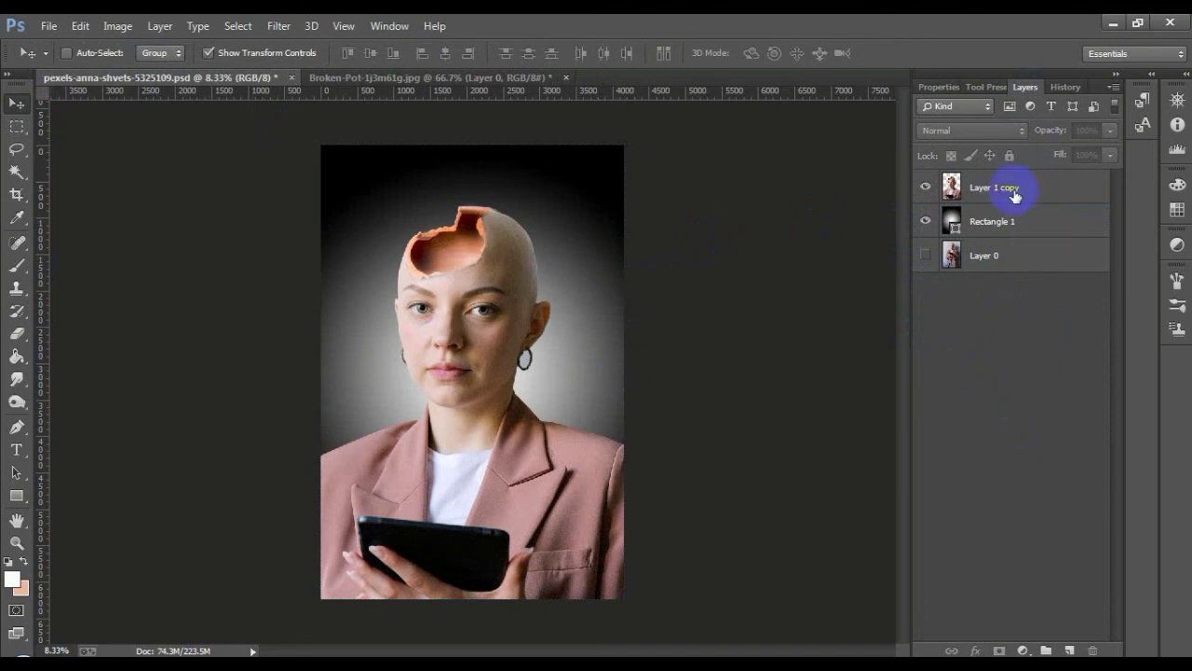
pyautogui.click(976, 228)
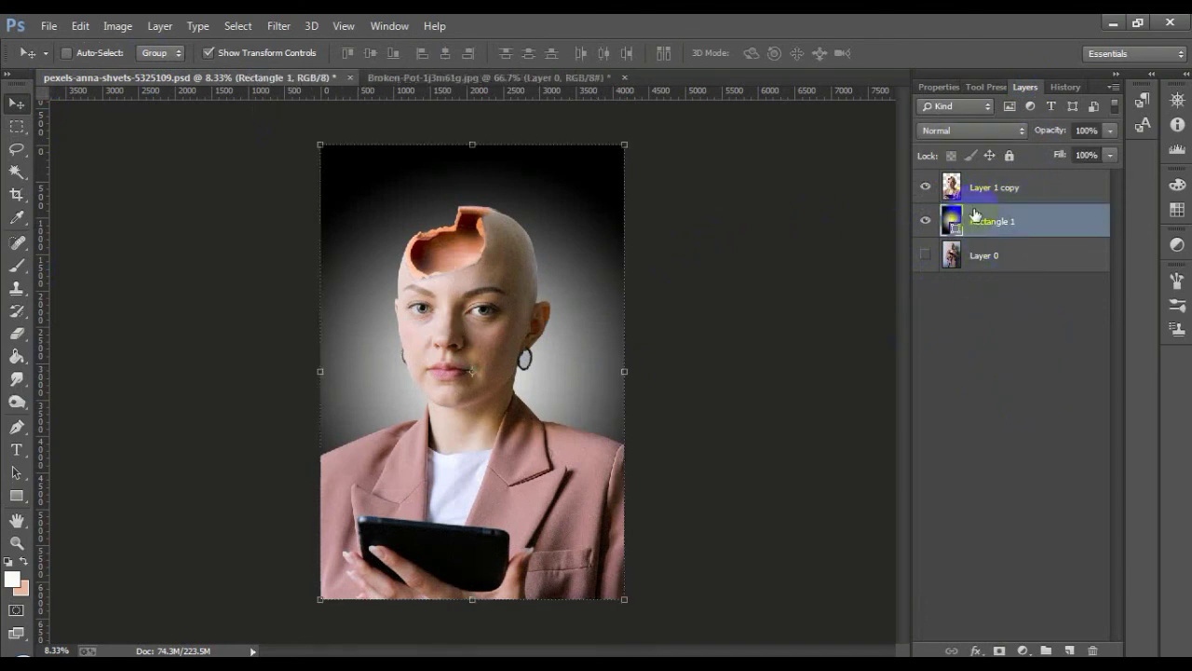
pyautogui.click(986, 196)
pyautogui.click(992, 310)
pyautogui.click(1017, 203)
pyautogui.click(1004, 309)
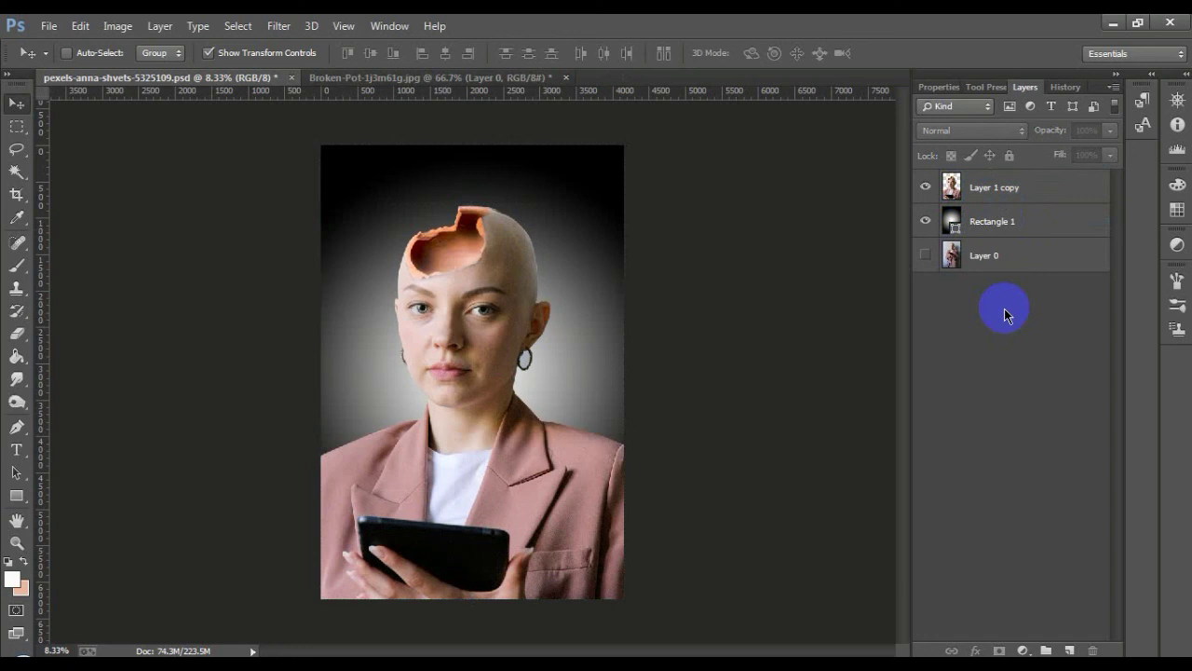
# - Increase the contrast of Layer 1 copy with Levels by moving the shadow and highlight input sliders inward
pyautogui.click(1024, 203)
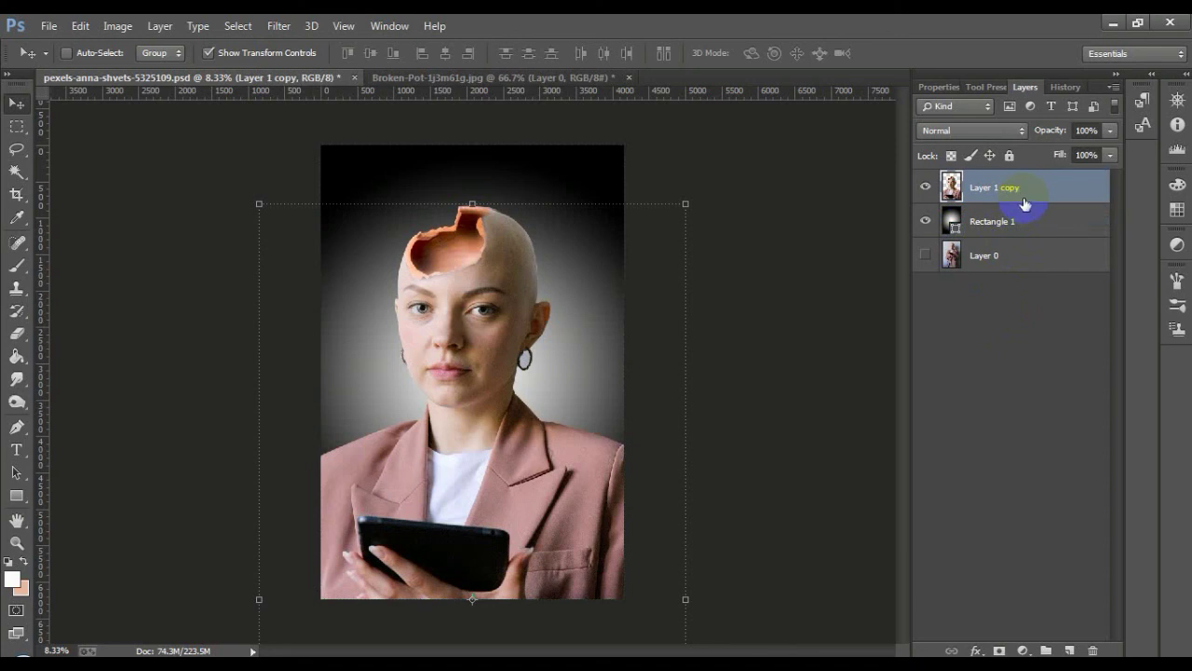
pyautogui.hotkey('ctrl', 'l')
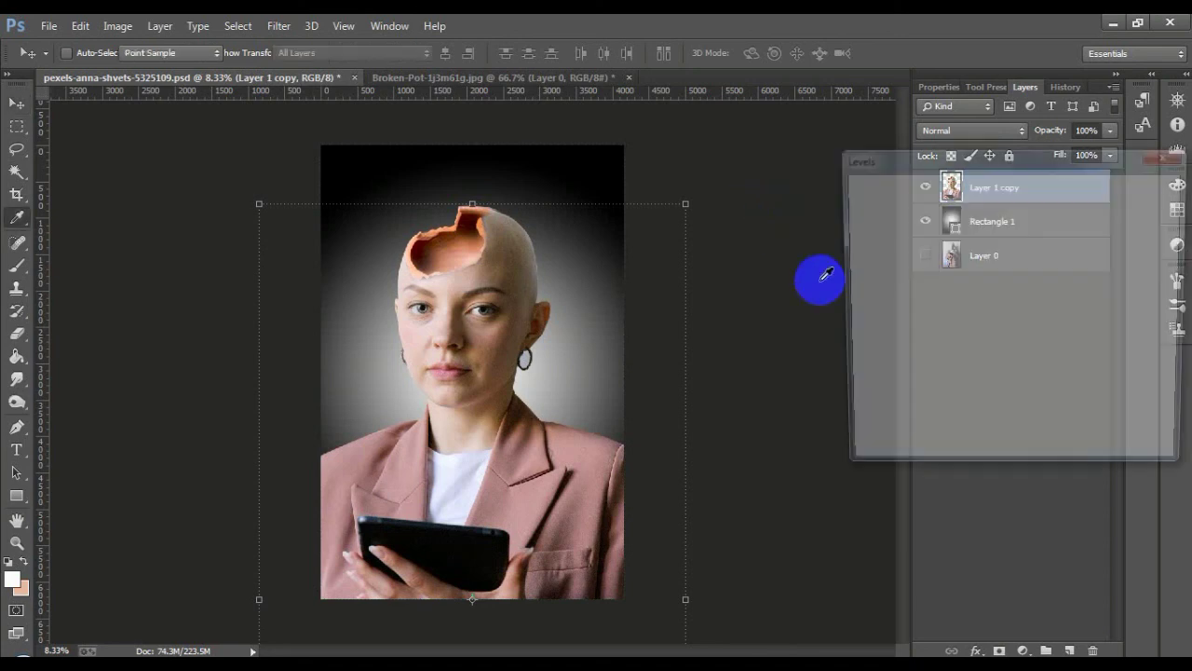
pyautogui.moveTo(862, 355)
pyautogui.mouseDown()
pyautogui.moveTo(892, 359)
pyautogui.moveTo(880, 355)
pyautogui.mouseUp()
pyautogui.moveTo(989, 355); pyautogui.dragTo(950, 357)
pyautogui.press('Return')
pyautogui.click(1038, 469)
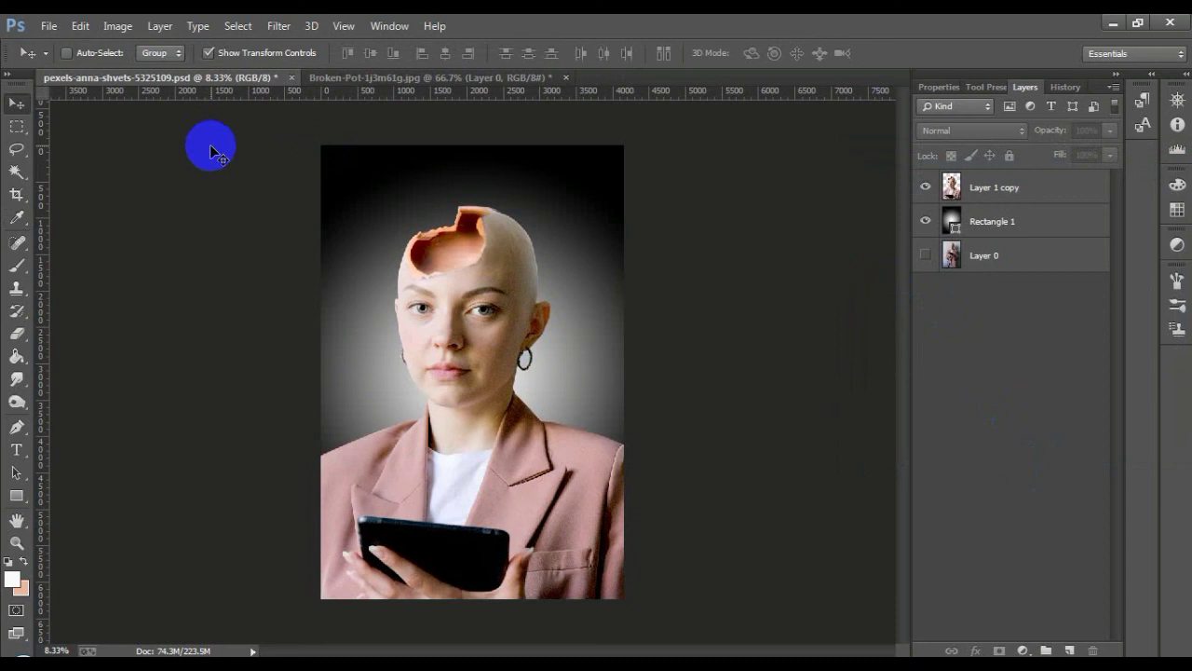
# - Adjust the Blue channel of Layer 1 copy with Curves and deselect the layer
pyautogui.hotkey('ctrl', 'm')
pyautogui.click(833, 160)
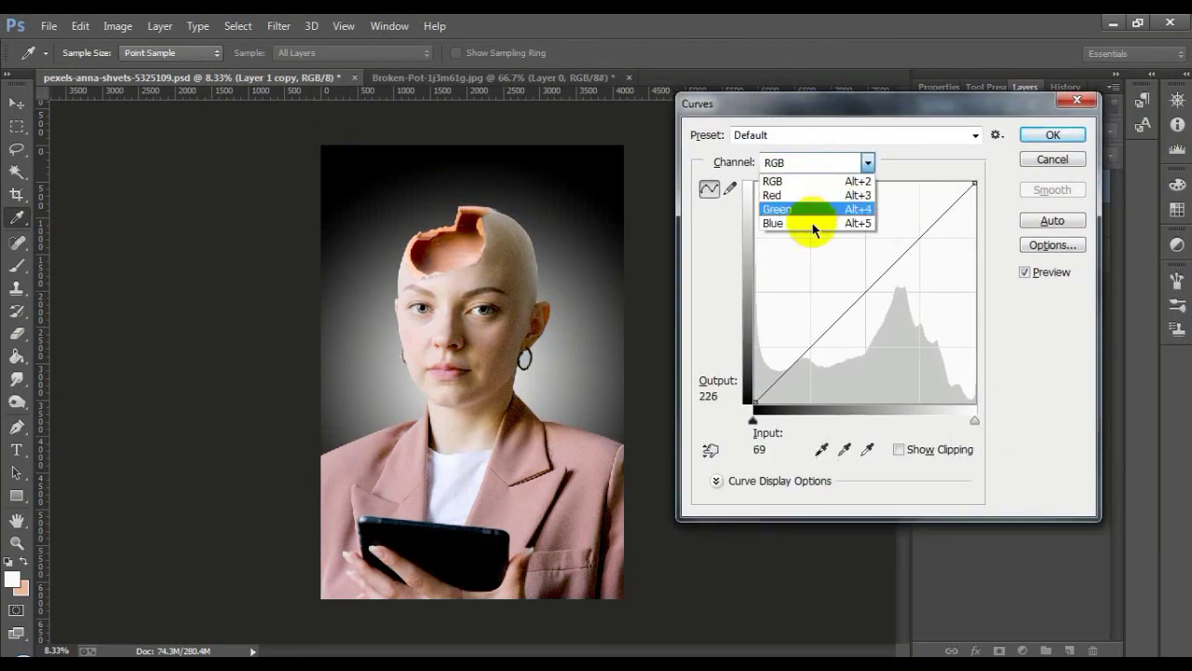
pyautogui.click(810, 224)
pyautogui.click(1053, 135)
pyautogui.click(1024, 358)
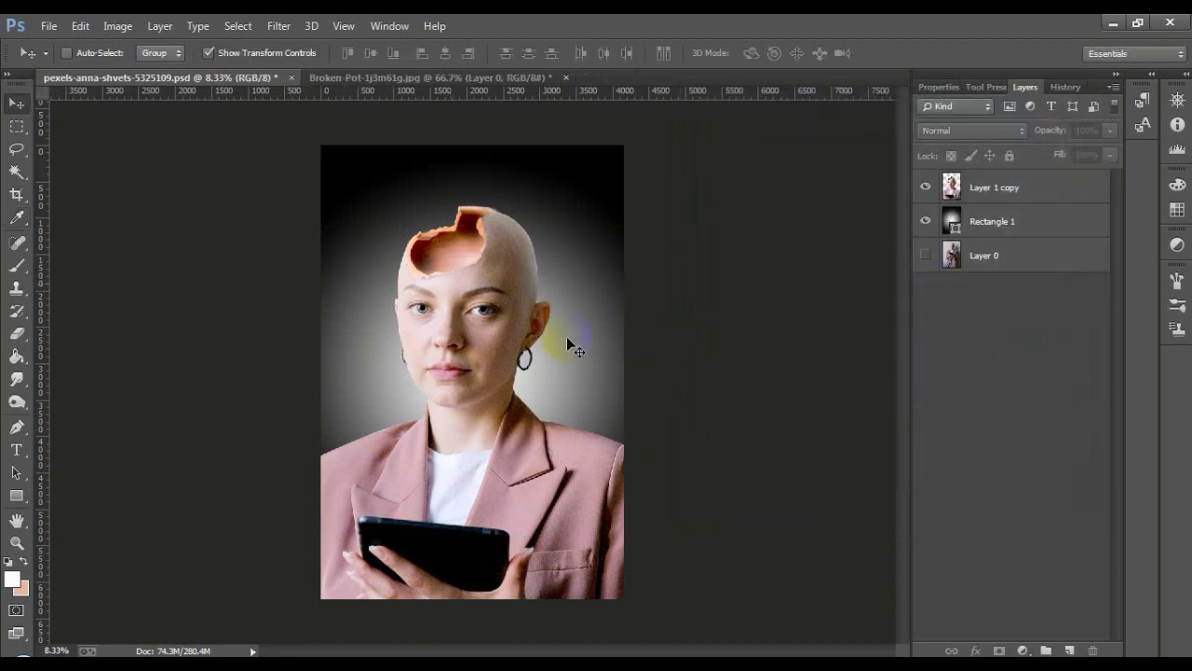
pyautogui.click(1023, 396)
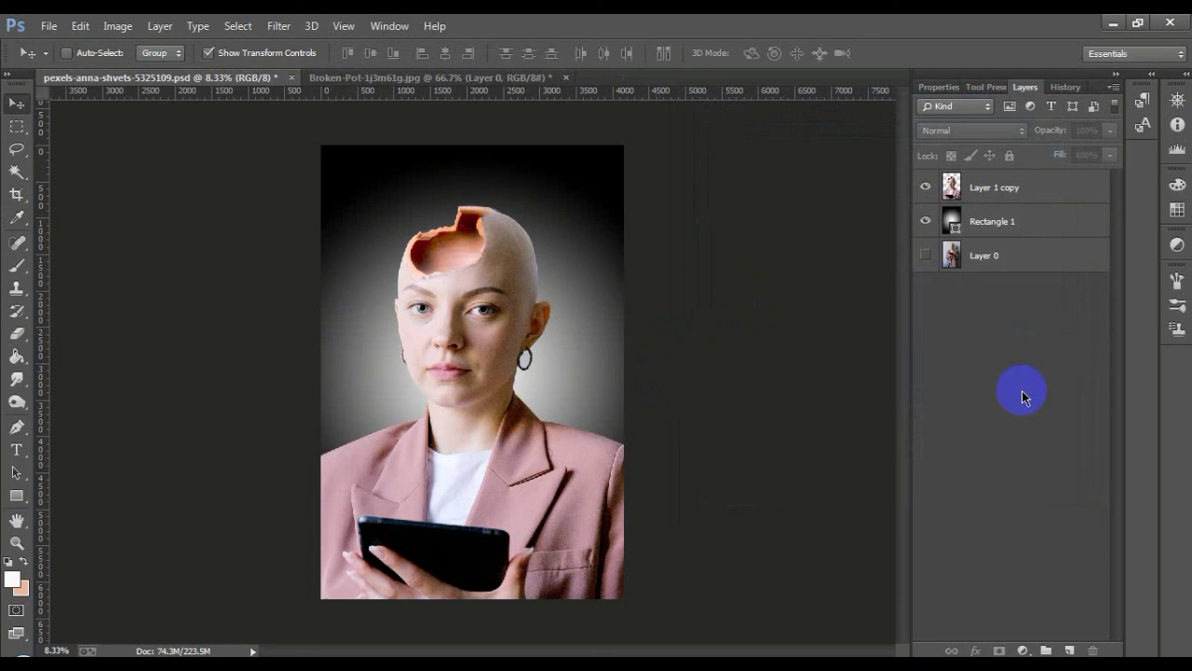